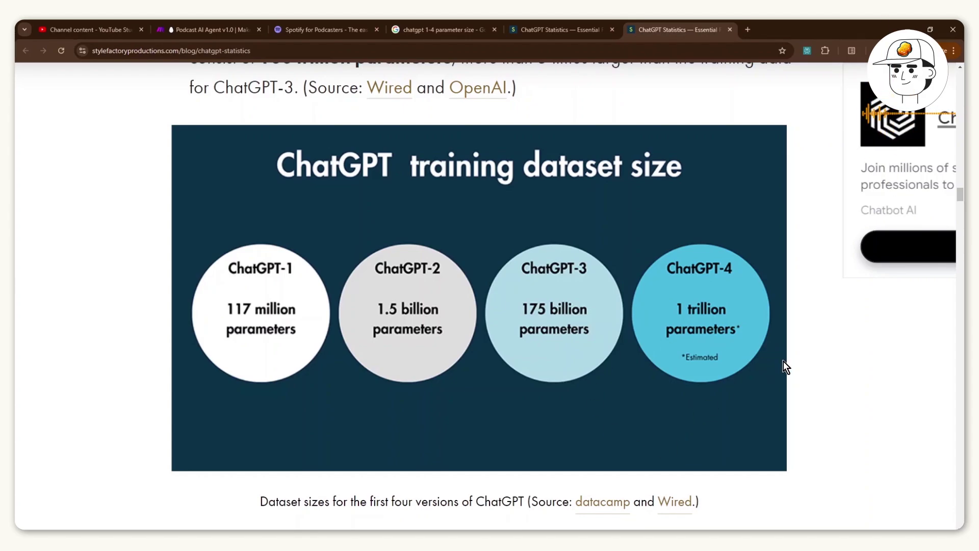
Step: Look over the Podcast AI Agent v1.0 scenario in Make and the episode details in Spotify for Podcasters
key("ctrl+2")
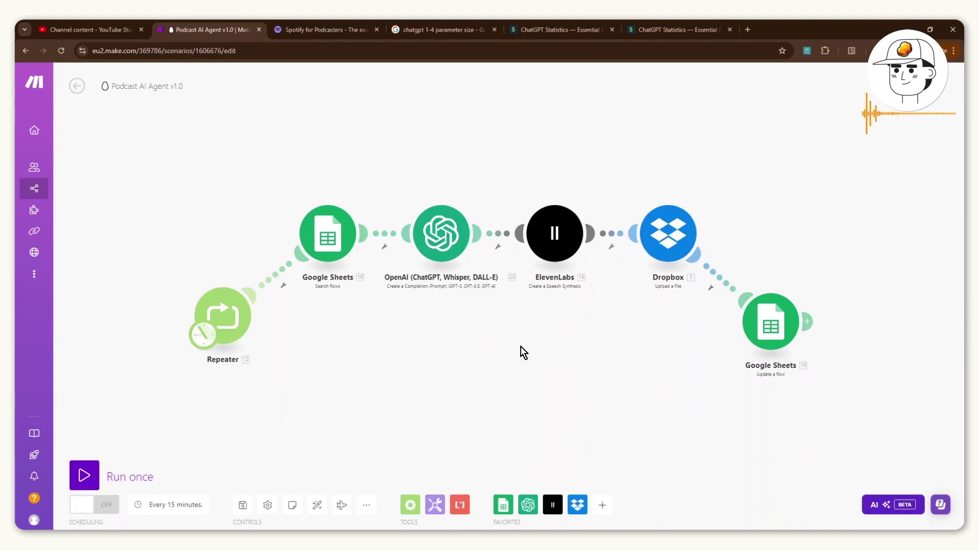
key("ctrl+Tab")
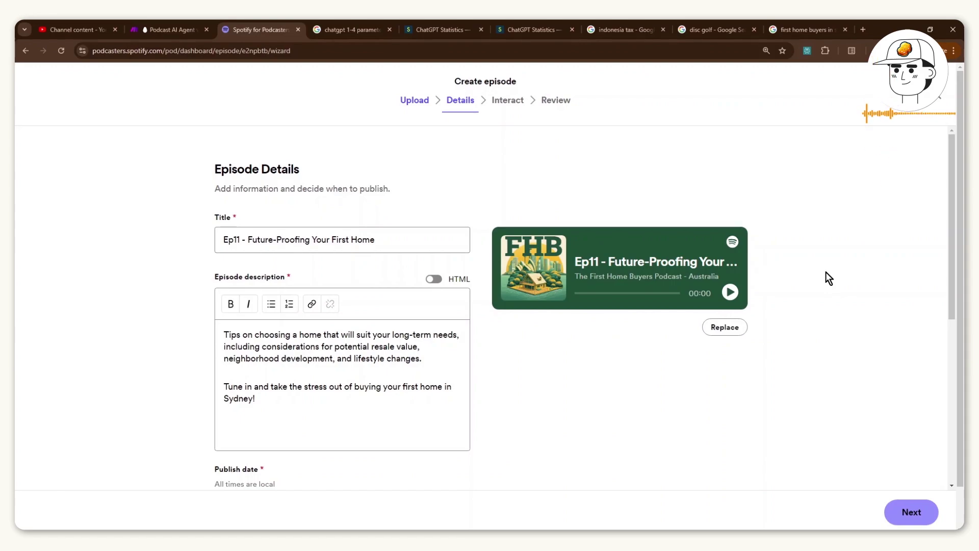
right_click(825, 271)
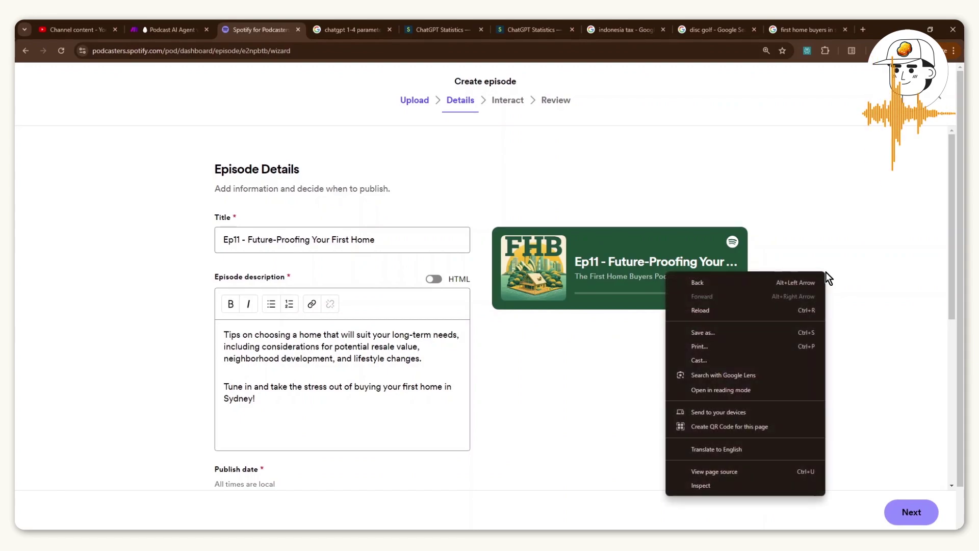
left_click(823, 240)
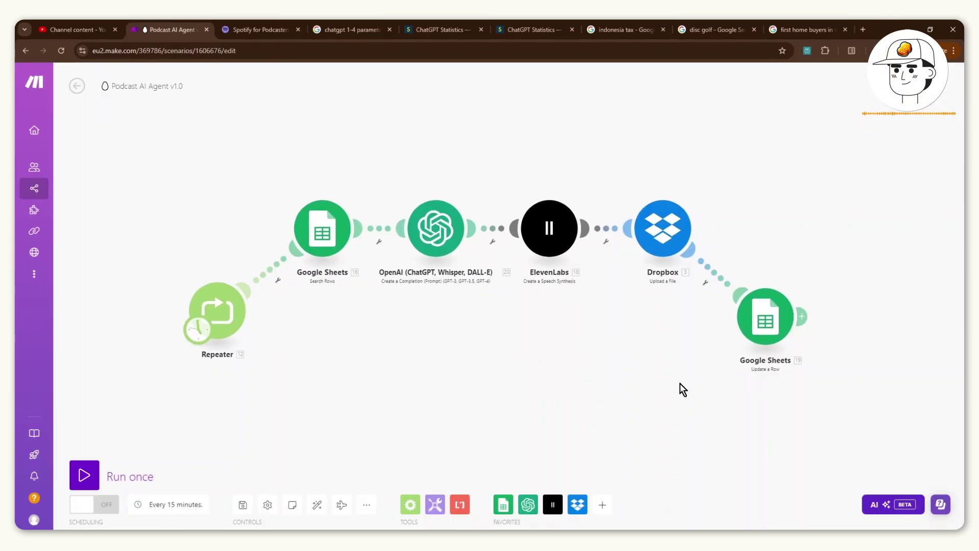
left_click_drag(680, 384, 694, 387)
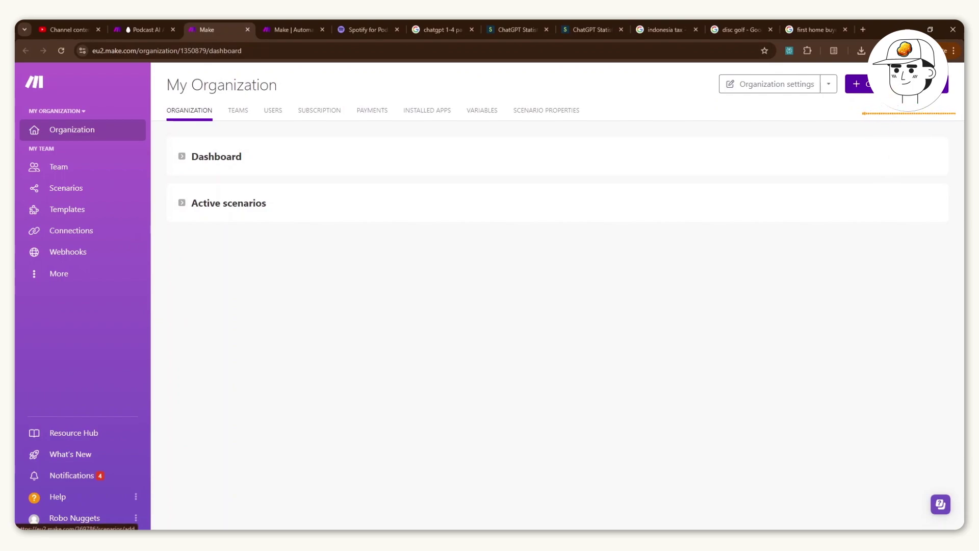
Step: Create a new Make scenario and import the blueprint file RoboNuggets - Podcast AI Agent.json into it
left_click(898, 84)
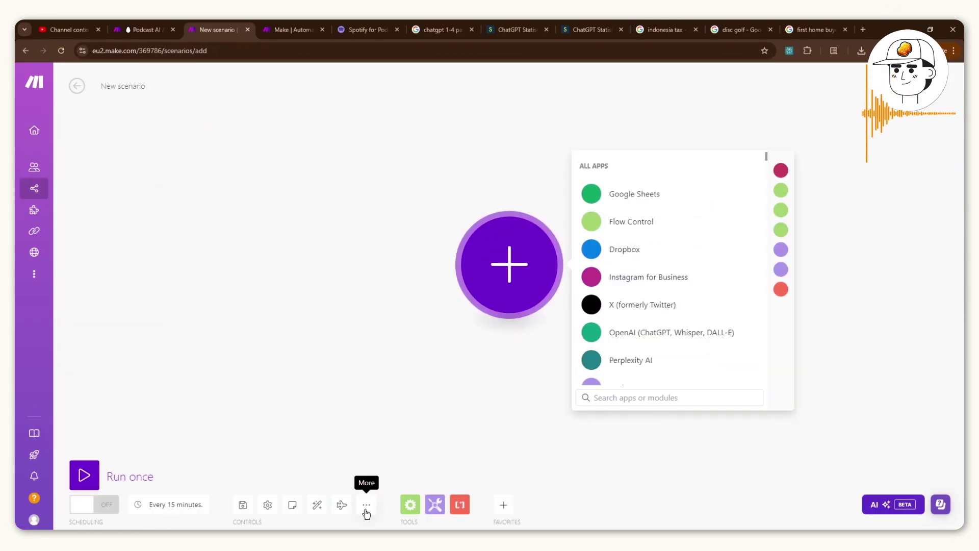
left_click(366, 510)
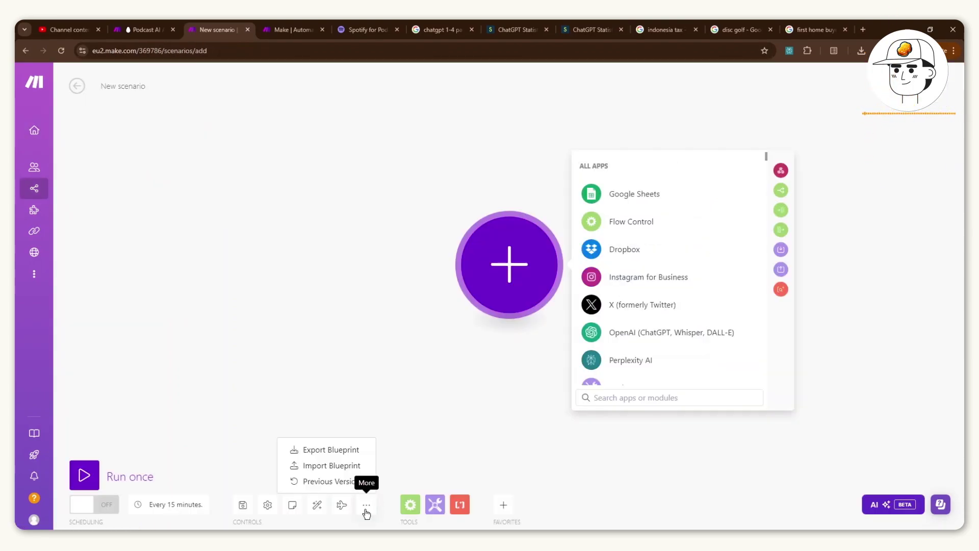
left_click(329, 465)
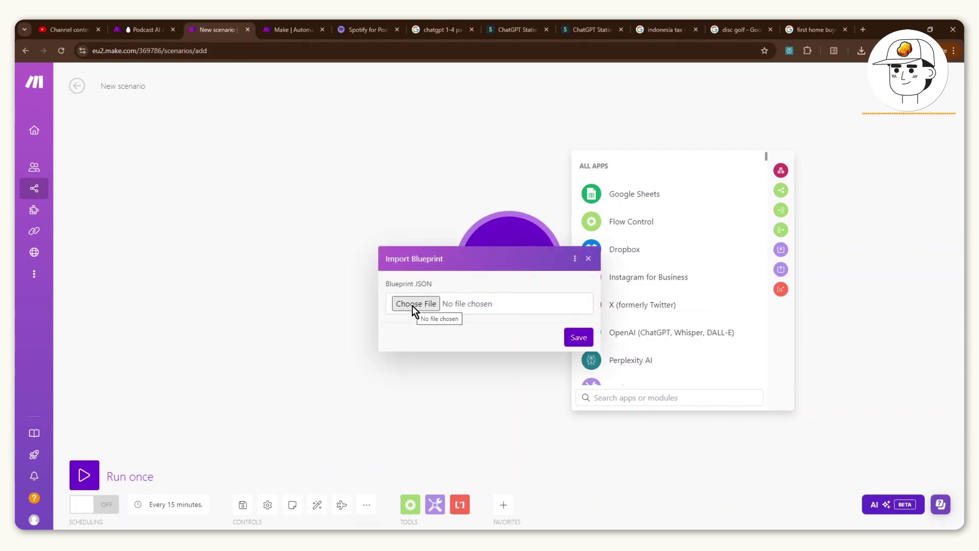
left_click(412, 305)
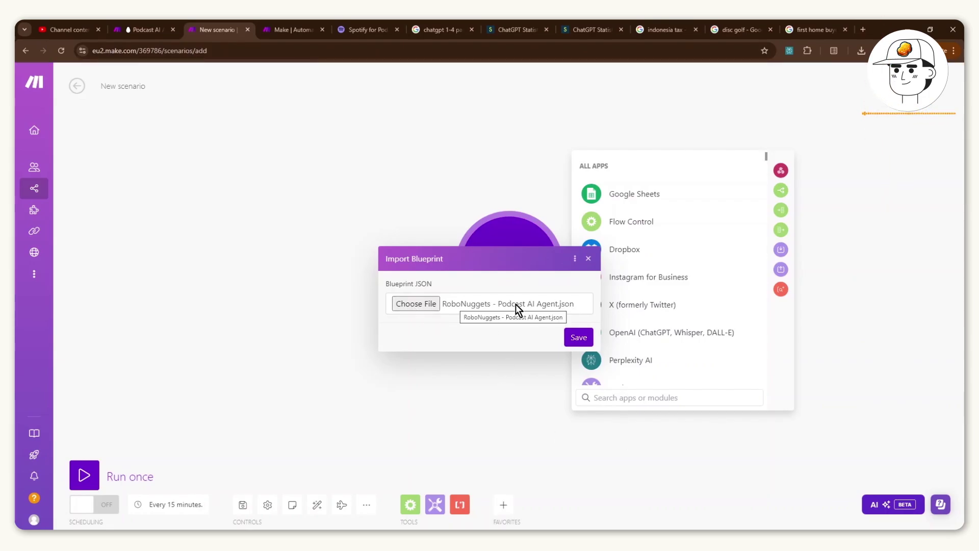
left_click(579, 337)
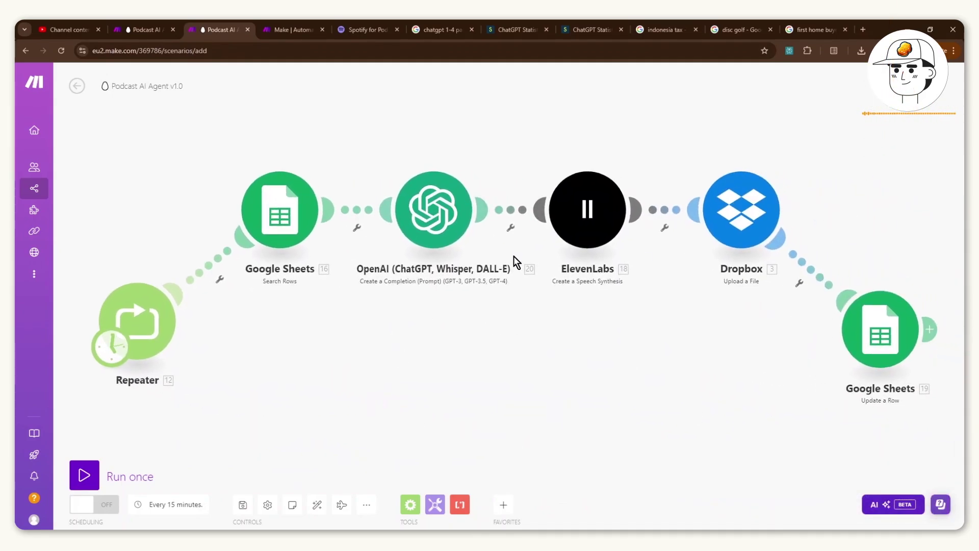
Step: Return to the original scenario, then review the episode titles and topic descriptions in the R6 - Spotify Podcasts AI Agent spreadsheet
left_click(162, 29)
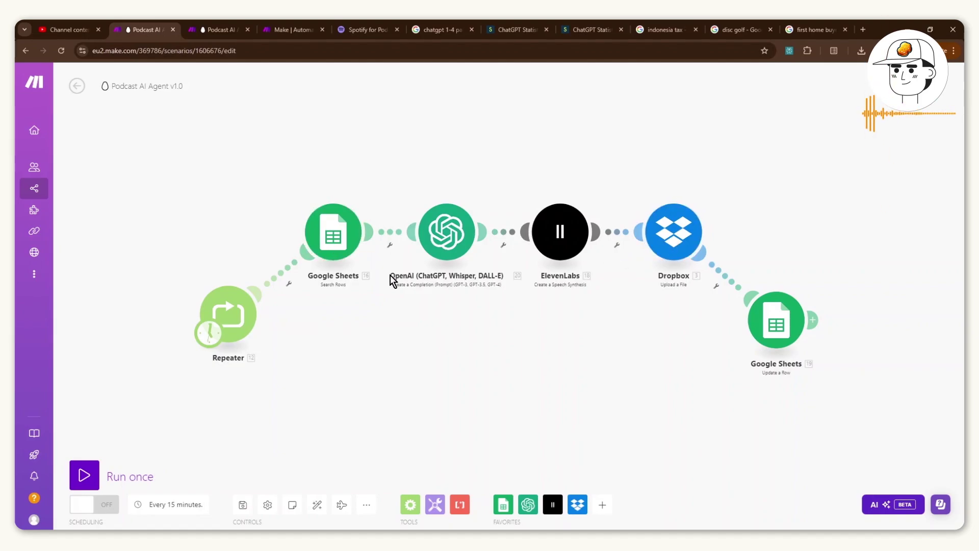
scroll(390, 275, "up", 3)
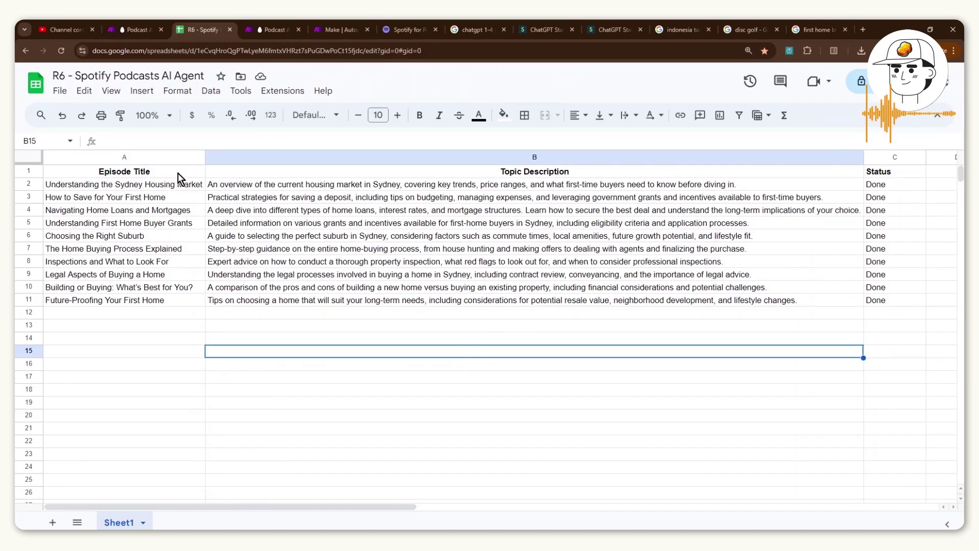
left_click_drag(173, 173, 167, 295)
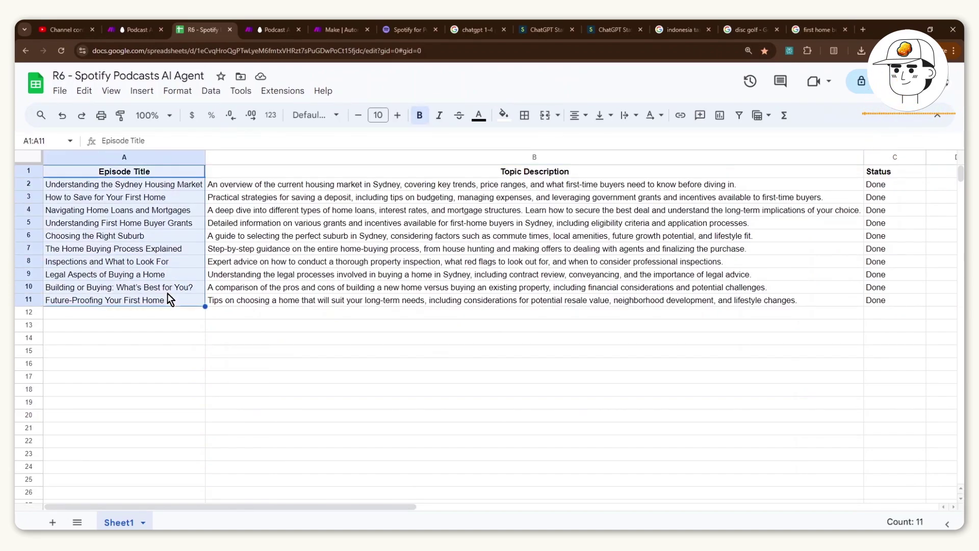
left_click_drag(270, 175, 268, 305)
left_click_drag(113, 185, 283, 300)
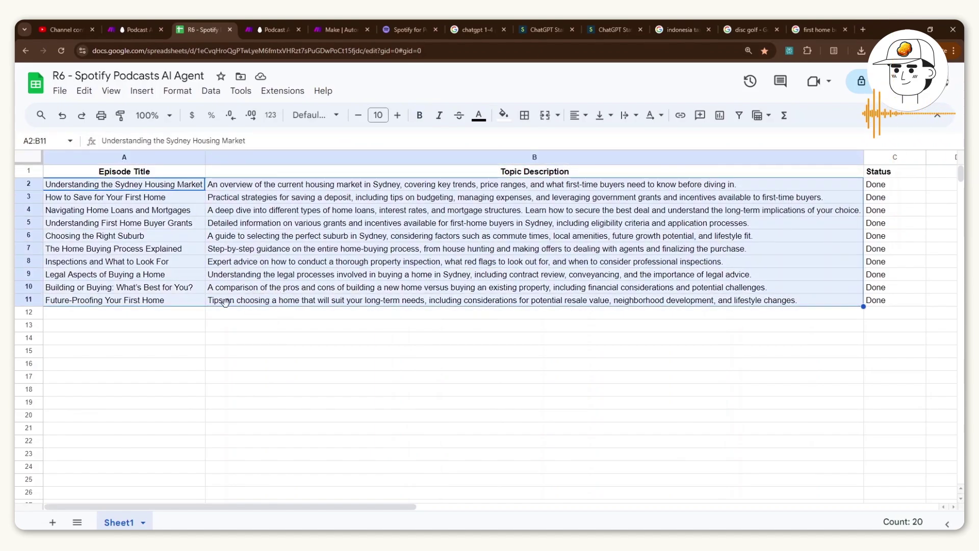
Step: Switch back to the Make scenario and examine its module chain from OpenAI through ElevenLabs and Dropbox to the final Google Sheets module
left_click(142, 26)
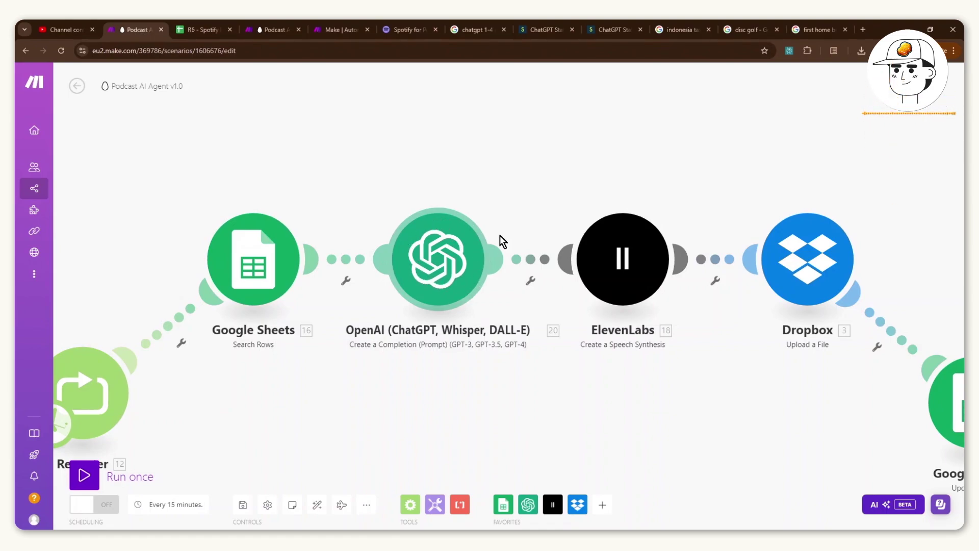
left_click_drag(516, 162, 384, 152)
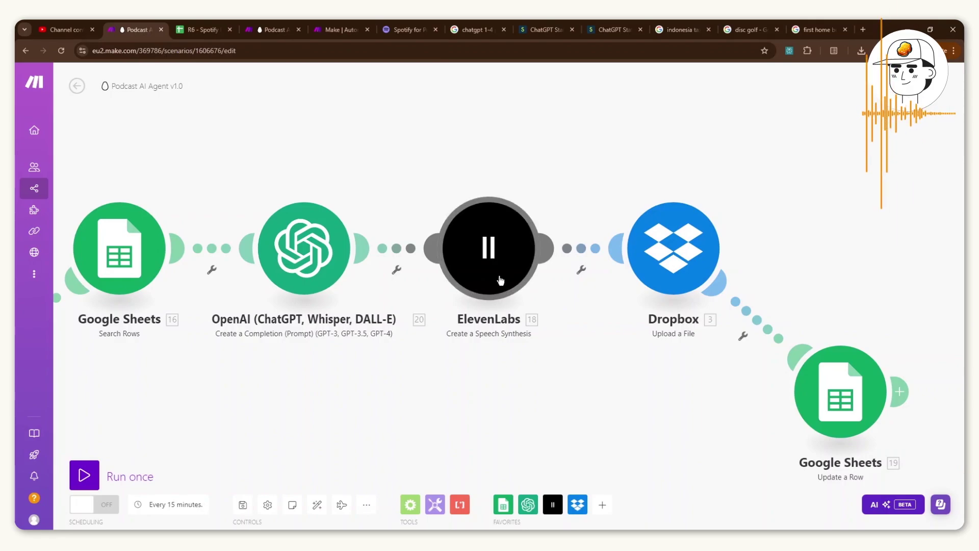
left_click_drag(501, 280, 384, 291)
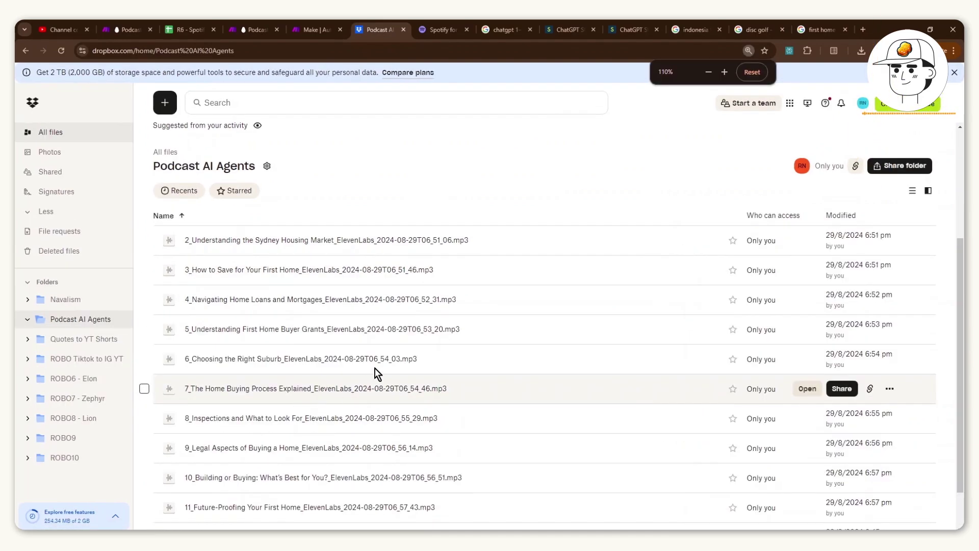
Step: Review the MP3 episode files in the Podcast AI Agents folder in Dropbox
key("ctrl+plus")
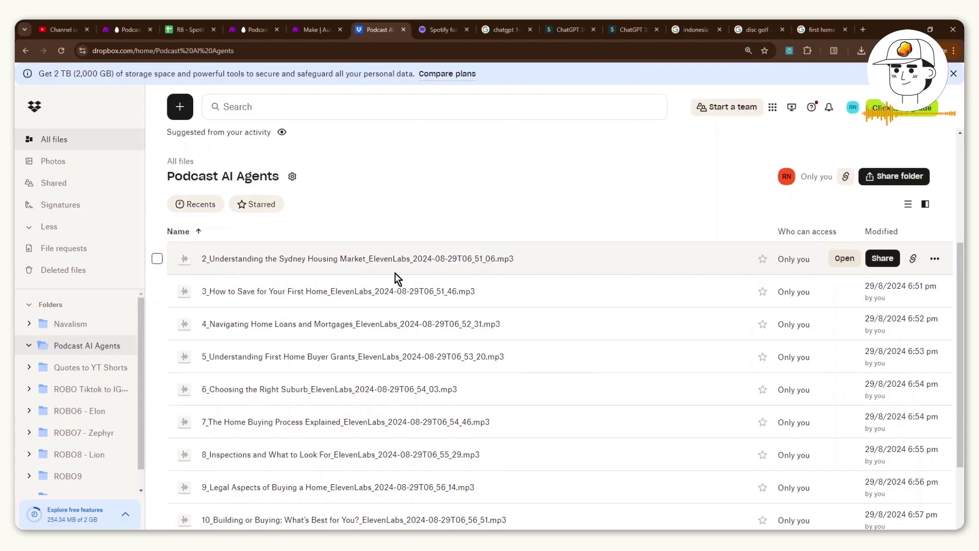
scroll(295, 290, "down", 2)
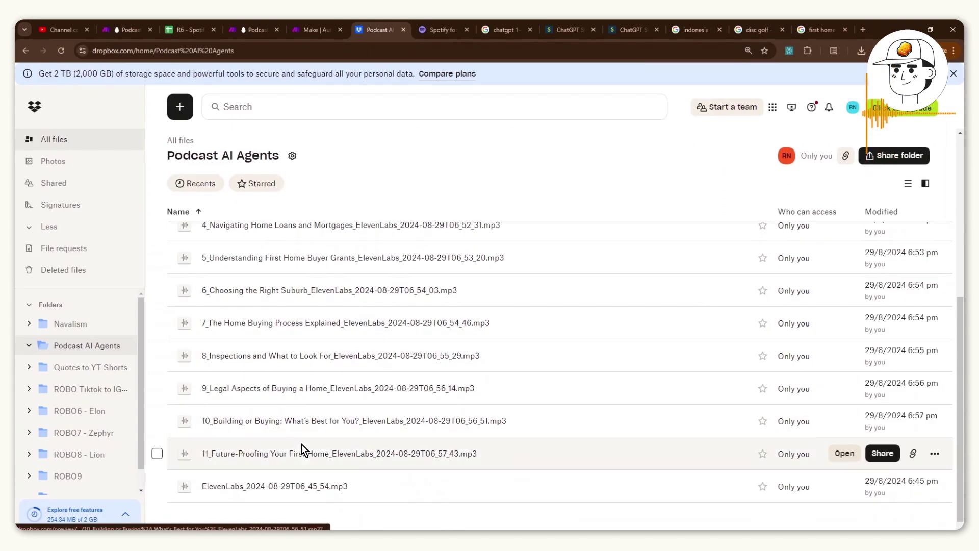
scroll(302, 446, "up", 5)
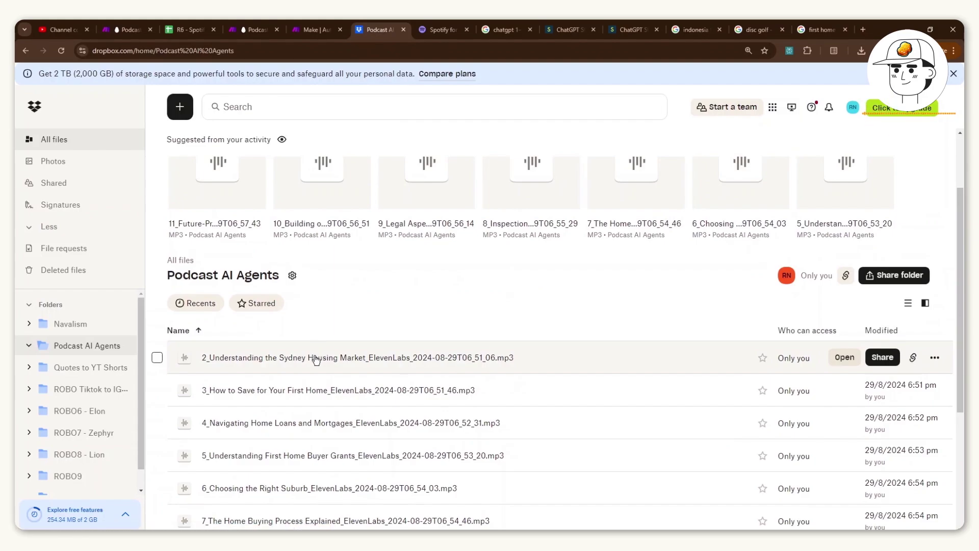
scroll(396, 377, "down", 3)
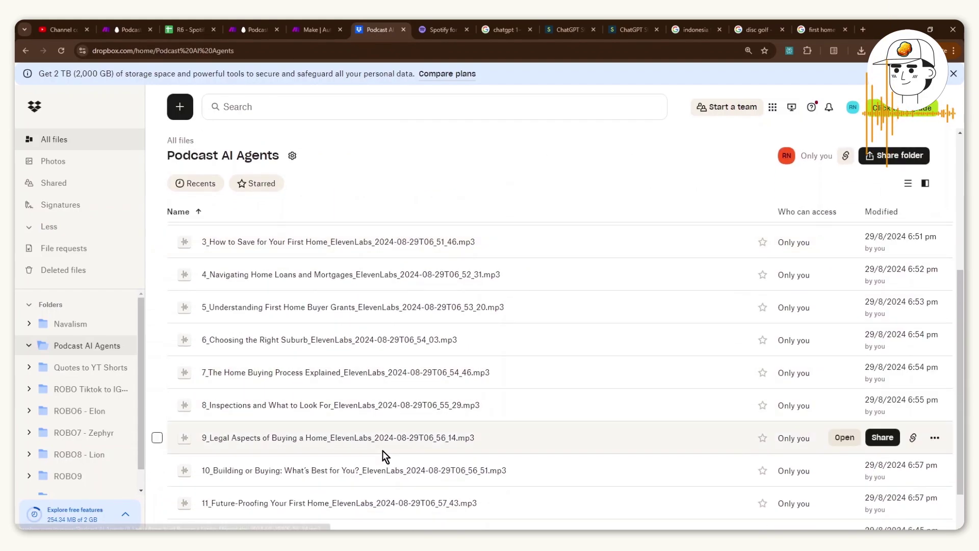
Step: Switch to the Make scenario and open the settings of the Google Sheets Search Rows module
left_click(128, 30)
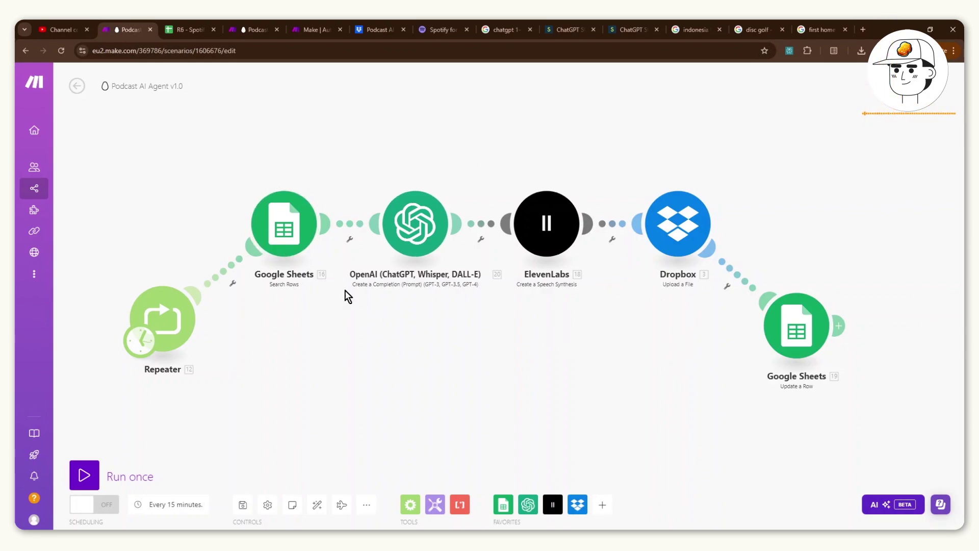
left_click(292, 225)
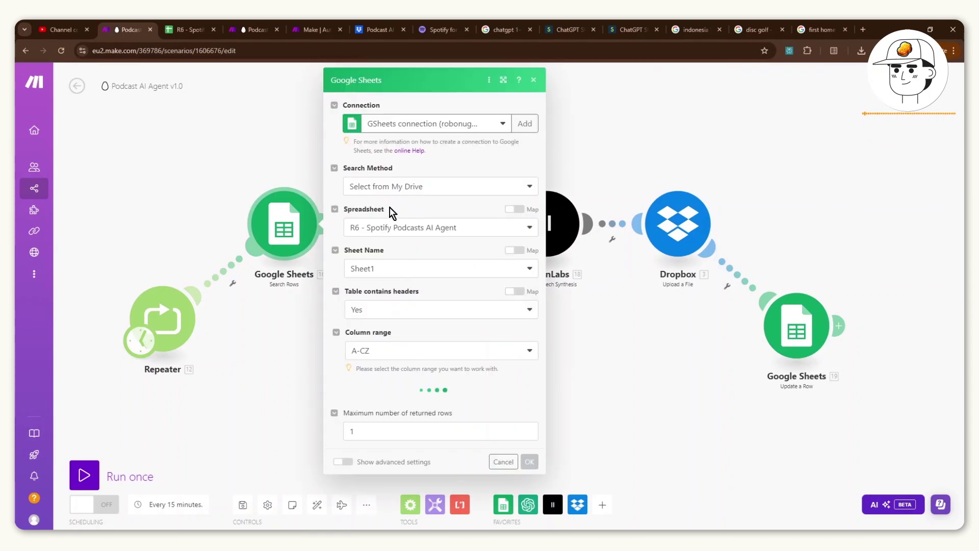
Step: Locate the option for making a copy of the R6 - Spotify Podcasts AI Agent spreadsheet in Google Sheets
key("ctrl+Tab")
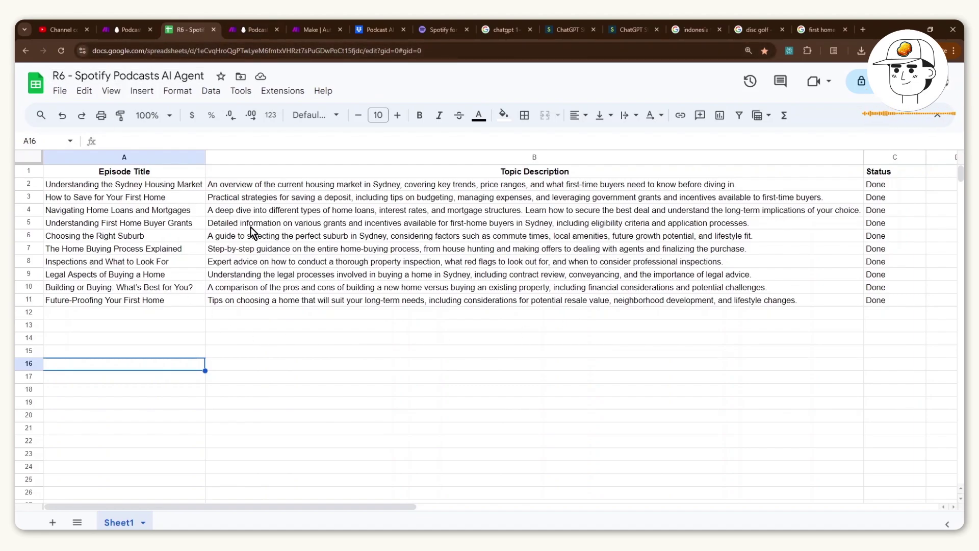
left_click(60, 97)
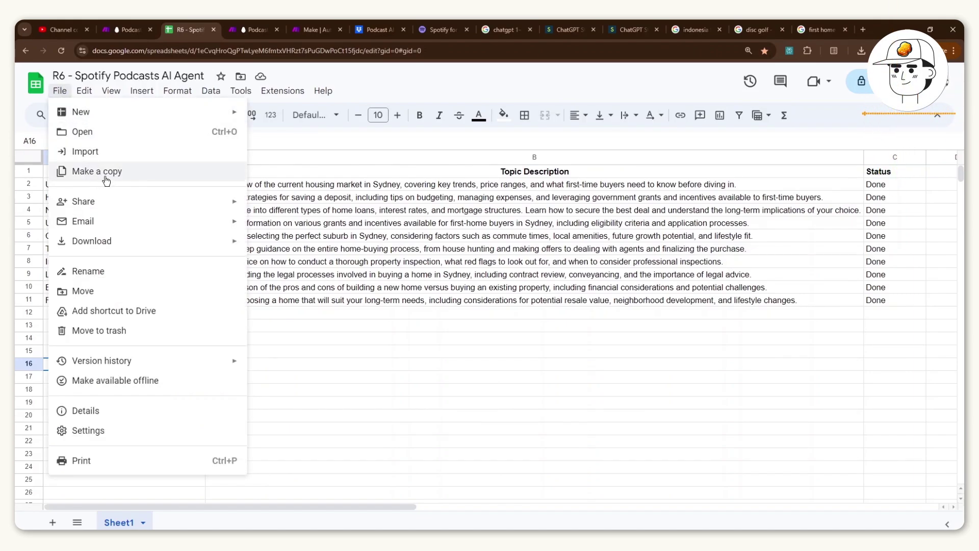
left_click(332, 213)
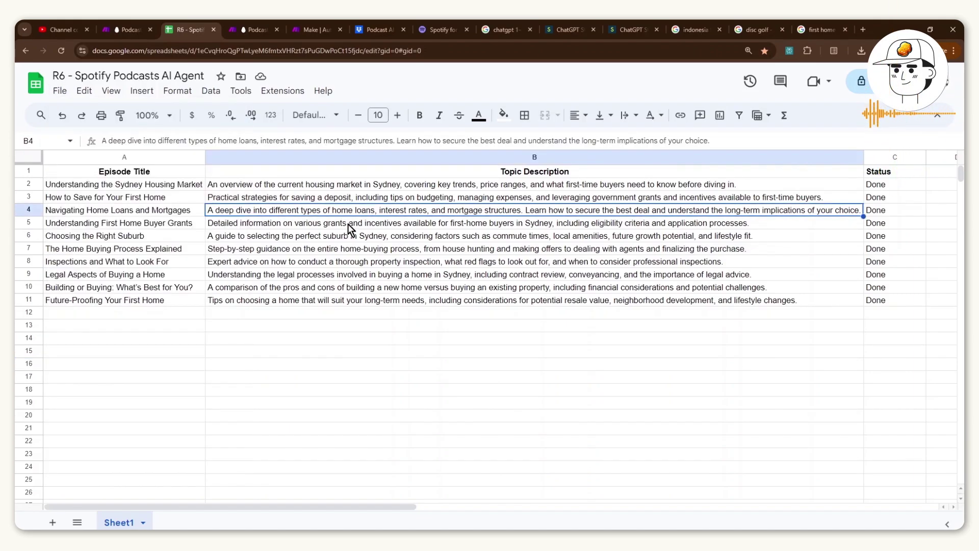
Step: Back in Make, inspect the Search Rows module's new Google connection form, spreadsheet choices, filter and sort settings
left_click(129, 32)
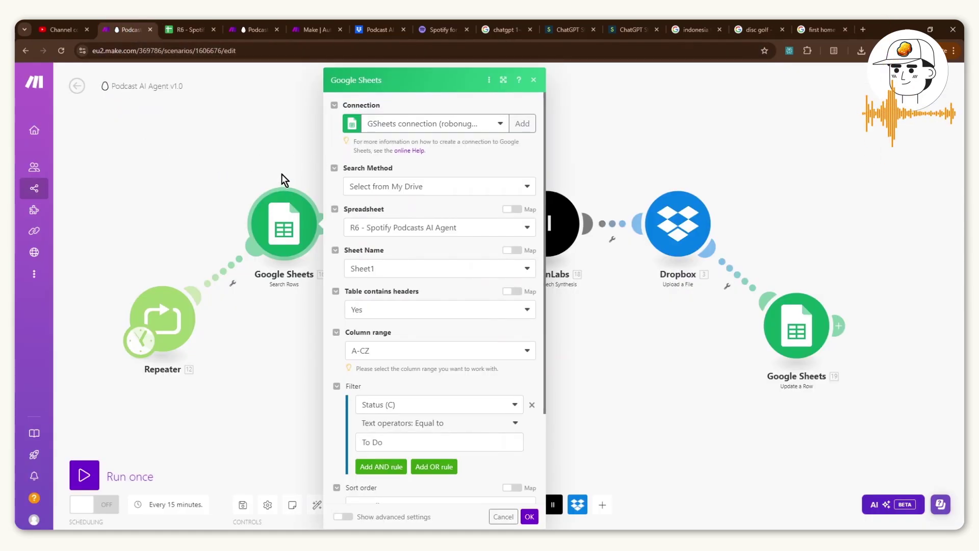
left_click(523, 124)
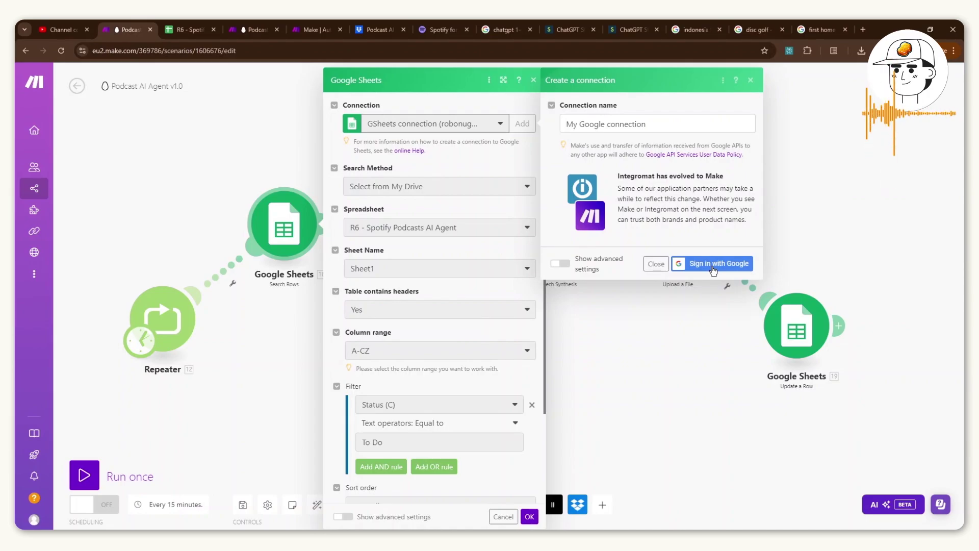
left_click(537, 176)
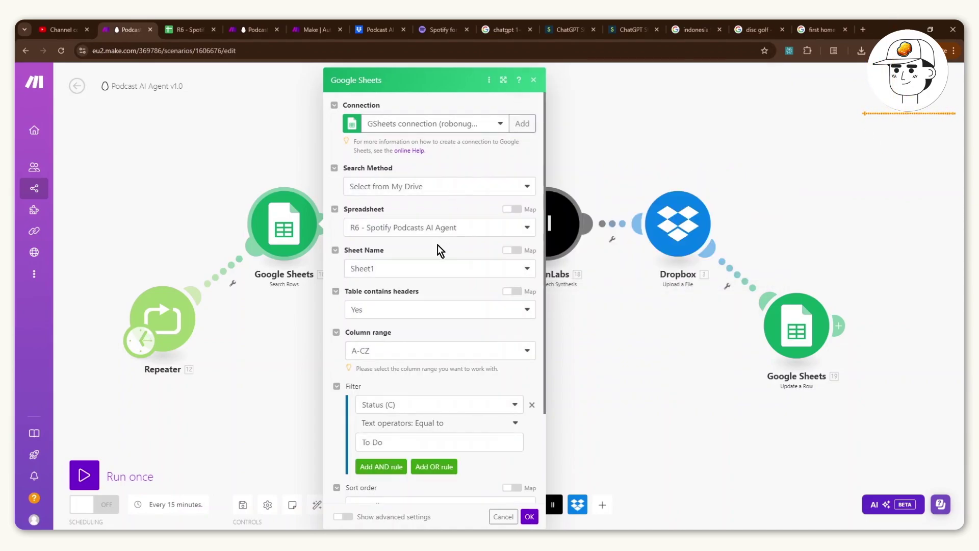
left_click(395, 234)
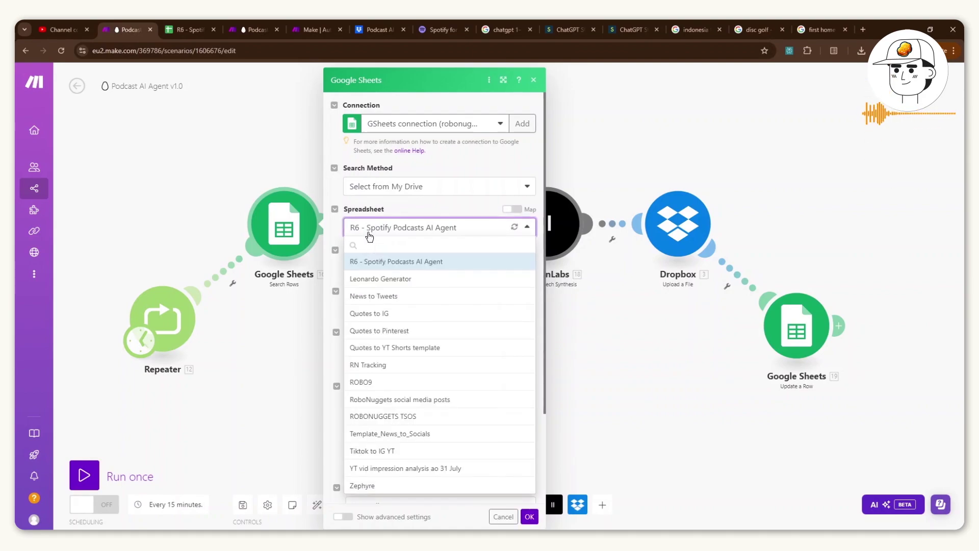
left_click(332, 231)
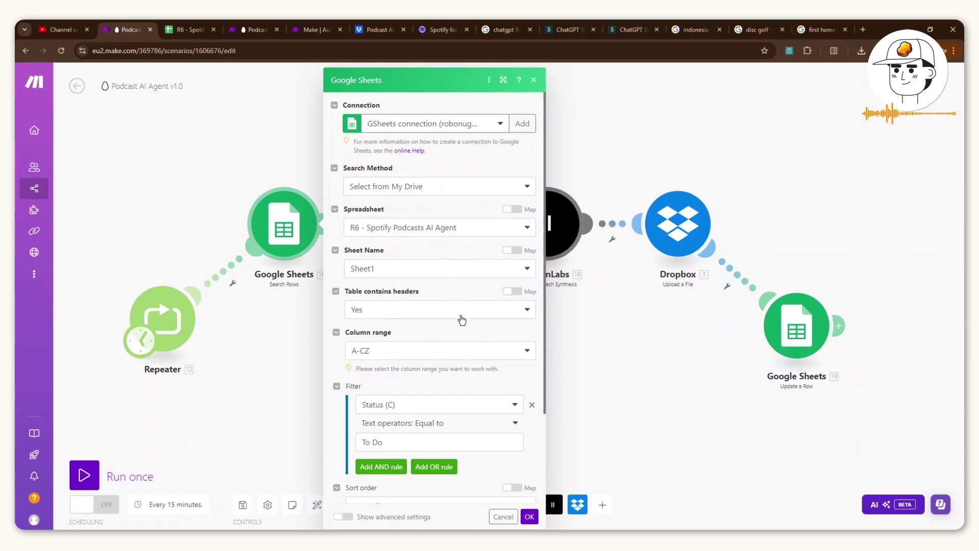
scroll(435, 323, "down", 3)
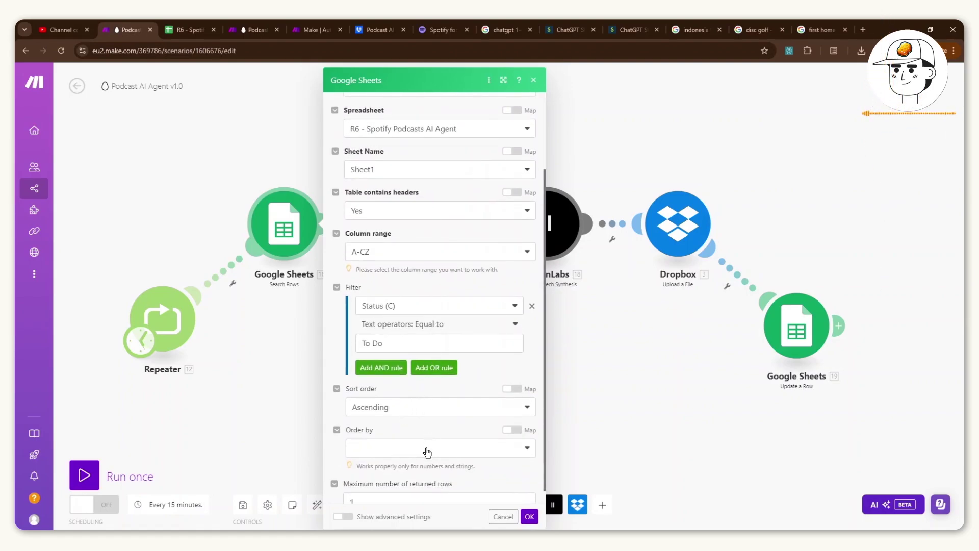
Step: Switch to the R6 spreadsheet and highlight the episode titles and topic descriptions for review
key("ctrl+Tab")
left_click(558, 326)
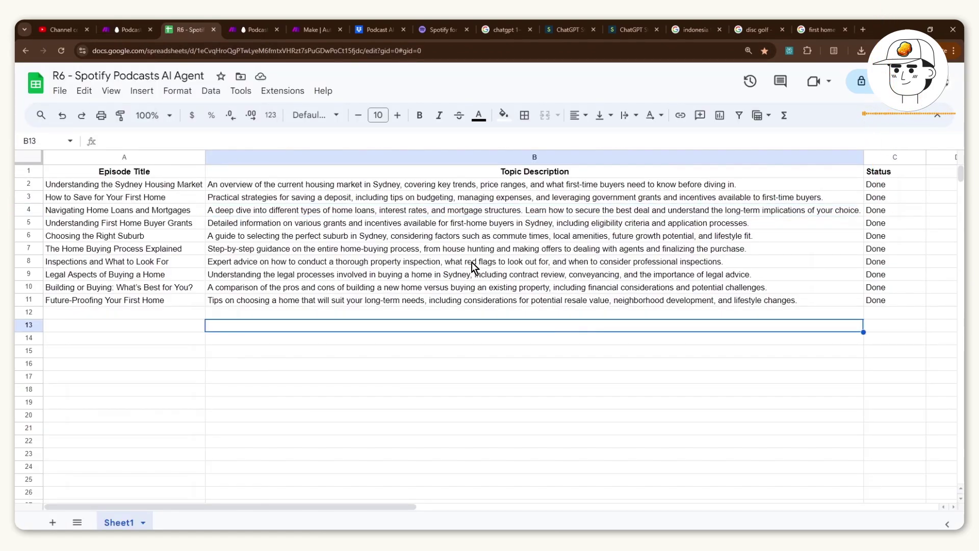
left_click_drag(140, 187, 695, 332)
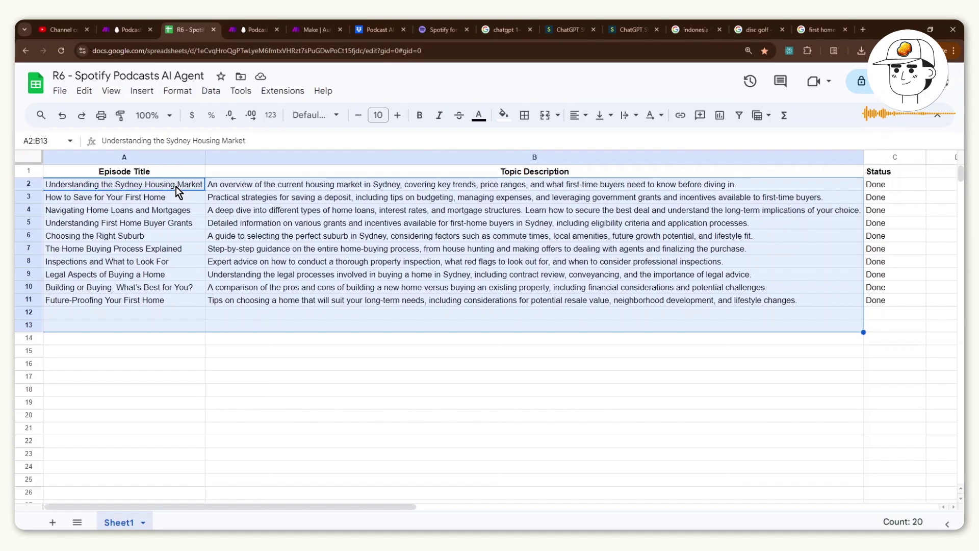
left_click_drag(201, 187, 421, 376)
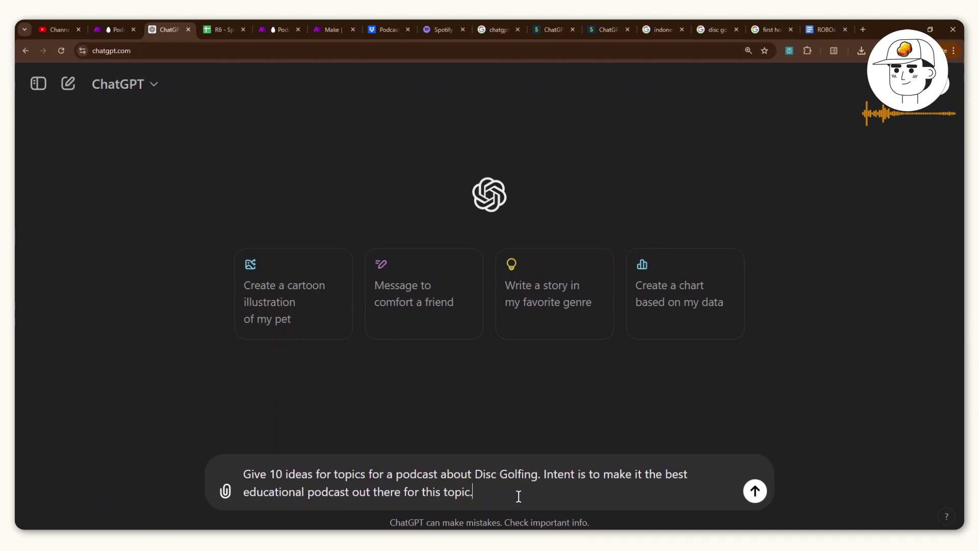
Step: Have ChatGPT list 10 Disc Golfing podcast topics in a table of titles and topic descriptions, and copy the table
left_click_drag(477, 492, 246, 475)
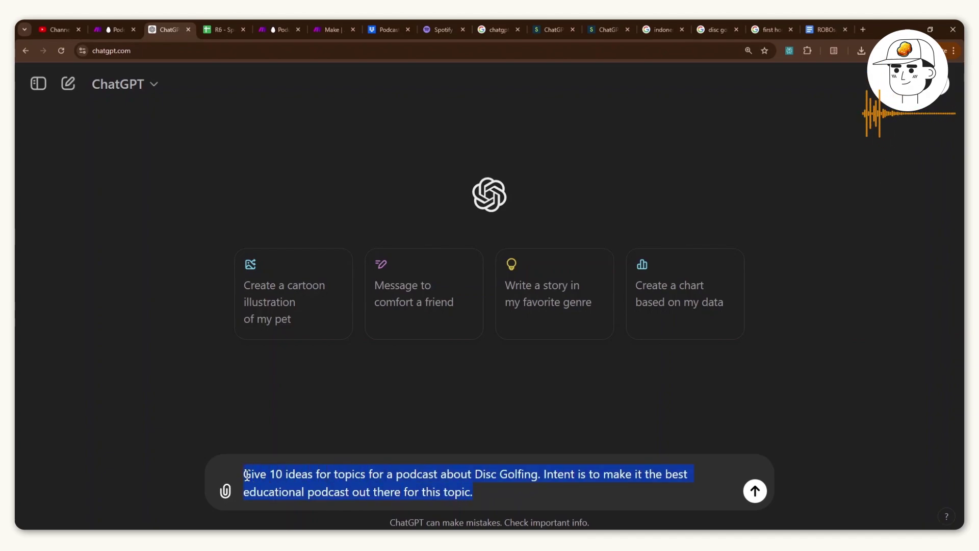
left_click(246, 474)
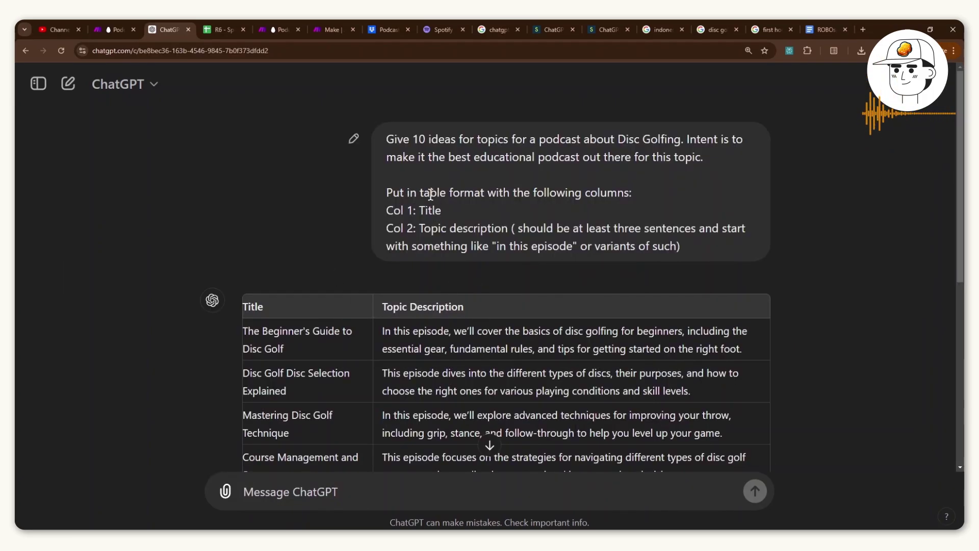
left_click_drag(243, 305, 697, 382)
key("ctrl+c")
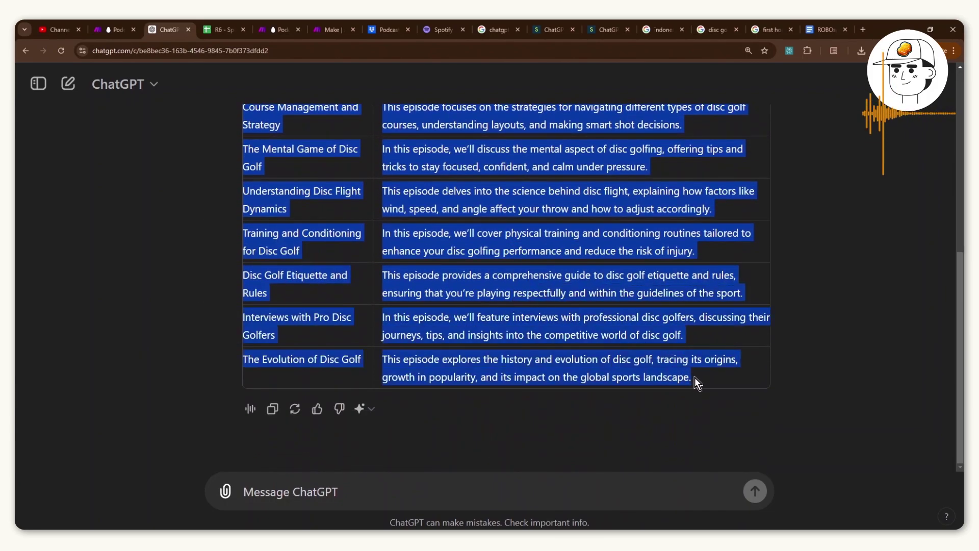
Step: Paste the copied disc golf table into the R6 - Spotify Podcasts AI Agent spreadsheet starting at cell A1
left_click(223, 29)
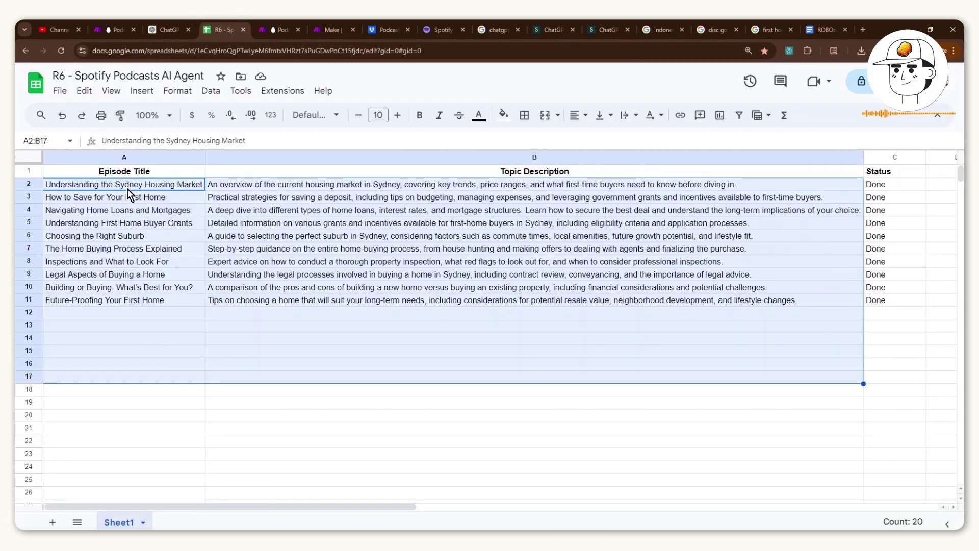
left_click(128, 187)
left_click(128, 171)
key("ctrl+v")
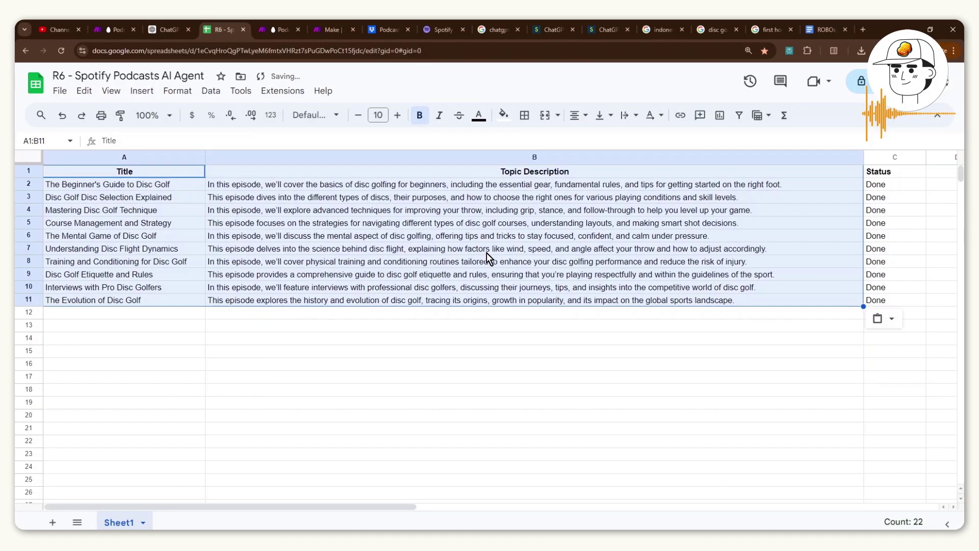
Step: Highlight the pasted episode titles and the topic descriptions in turn for review
left_click_drag(94, 184, 123, 310)
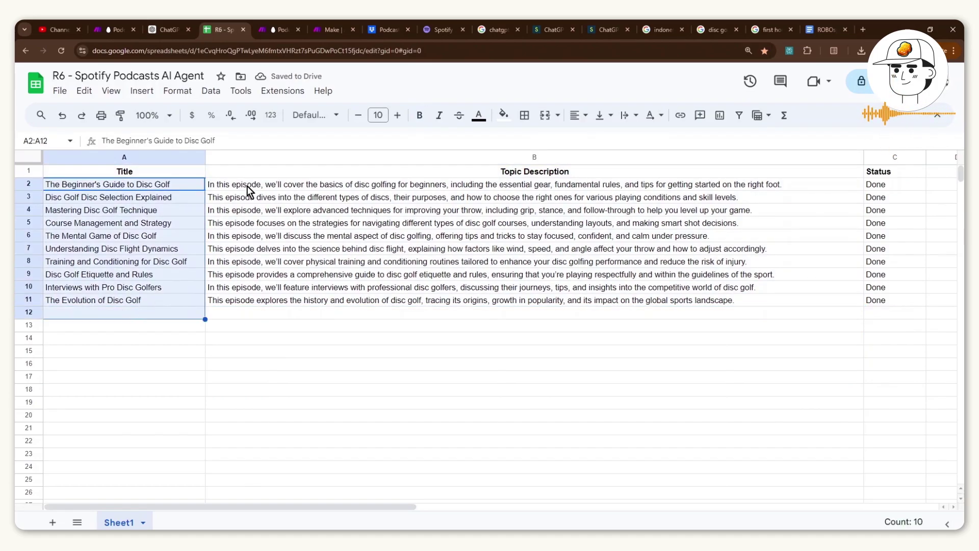
left_click_drag(247, 186, 280, 300)
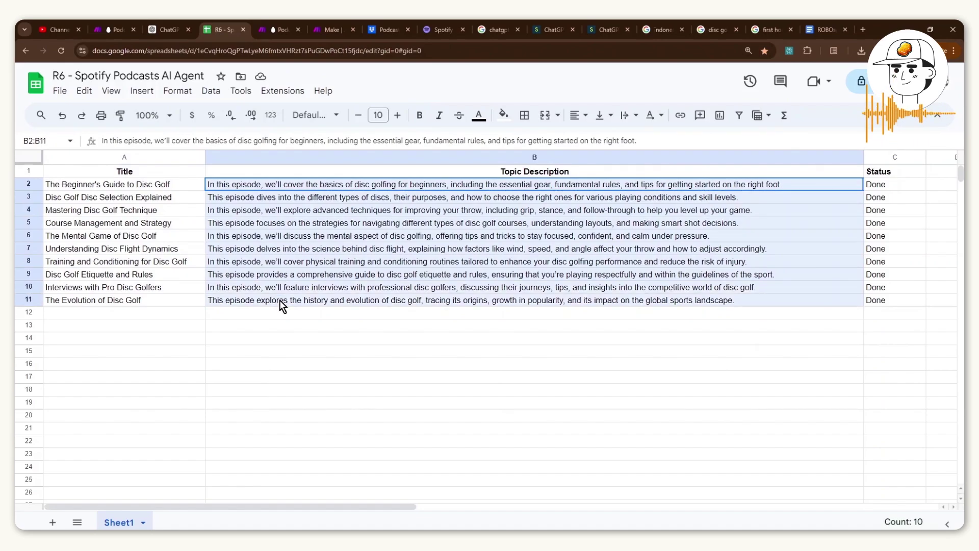
left_click(281, 344)
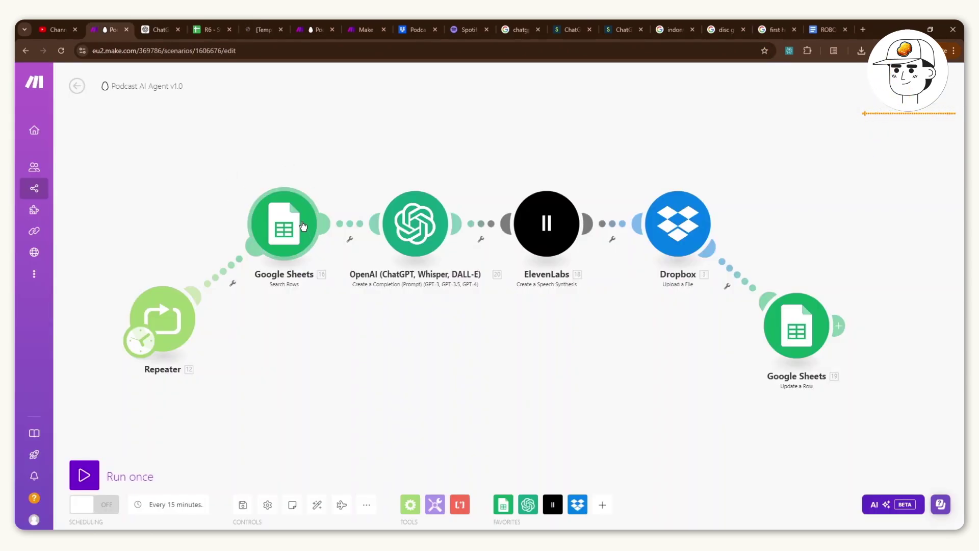
Step: Open the OpenAI module's settings in the Make scenario and inspect the form for creating a new connection
left_click_drag(385, 159, 319, 169)
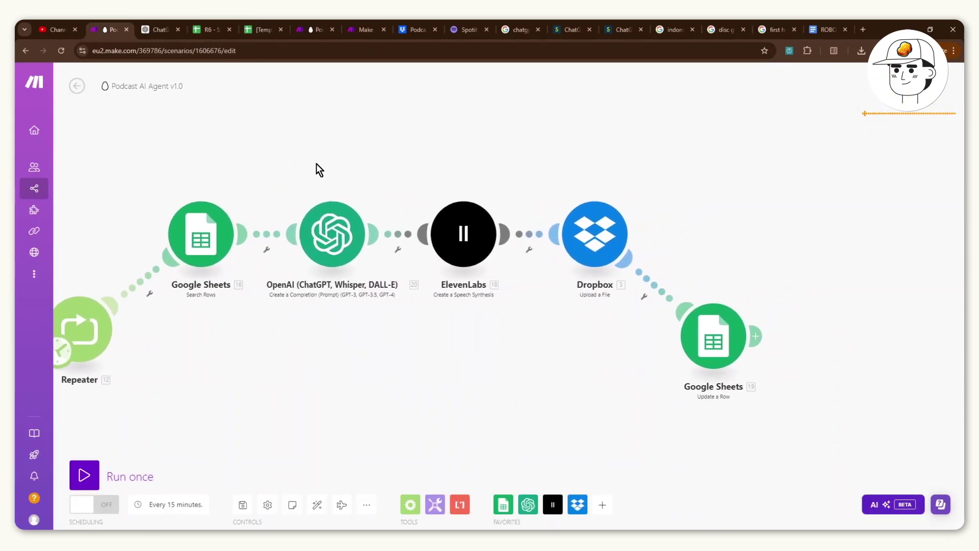
left_click(339, 244)
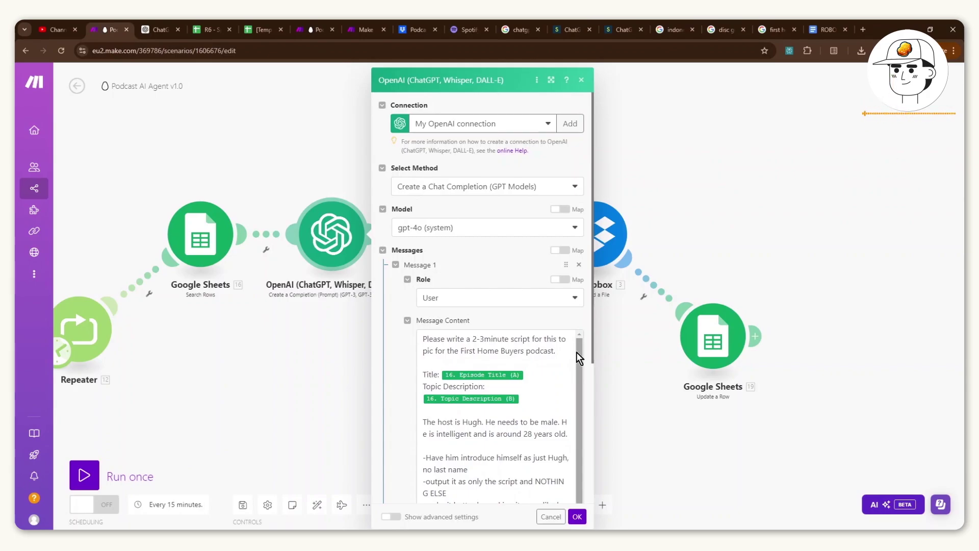
left_click(570, 125)
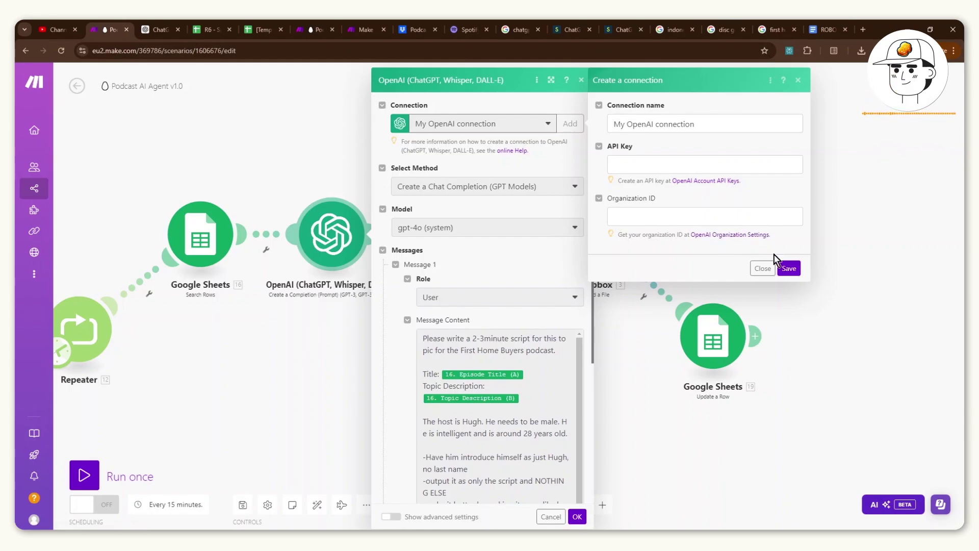
left_click(785, 271)
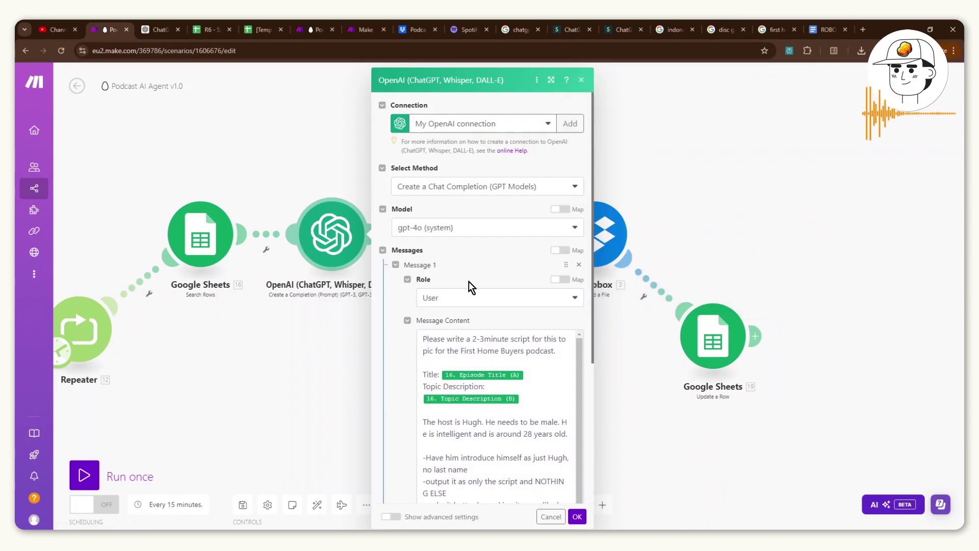
Step: Replace "First Home Buyers" with "Disc Golf" as the podcast name in the OpenAI module's message content
scroll(512, 365, "down", 5)
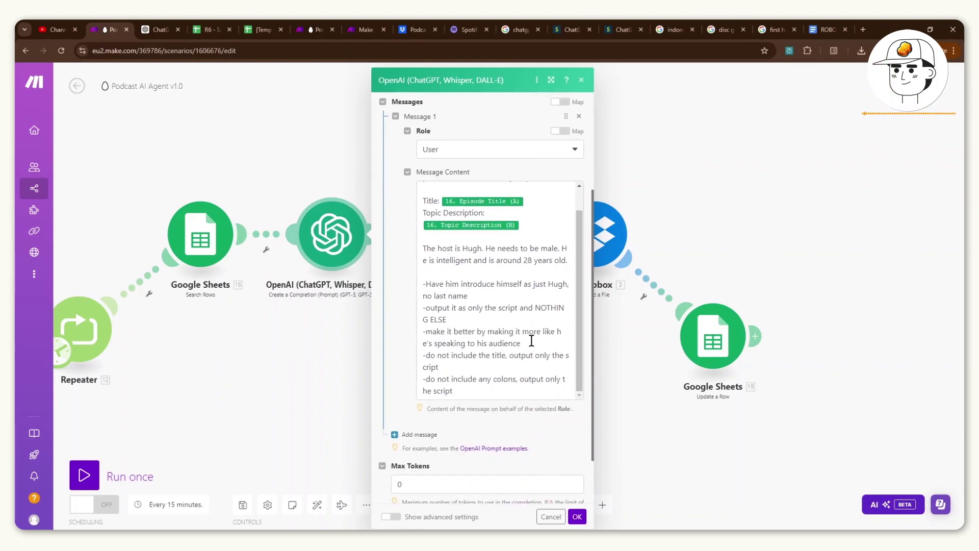
scroll(530, 340, "up", 1)
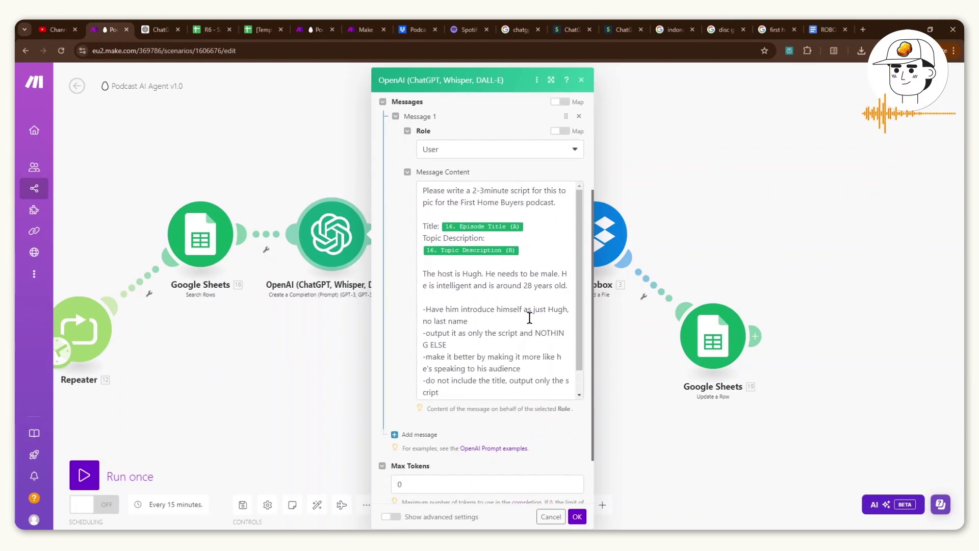
left_click_drag(472, 191, 531, 190)
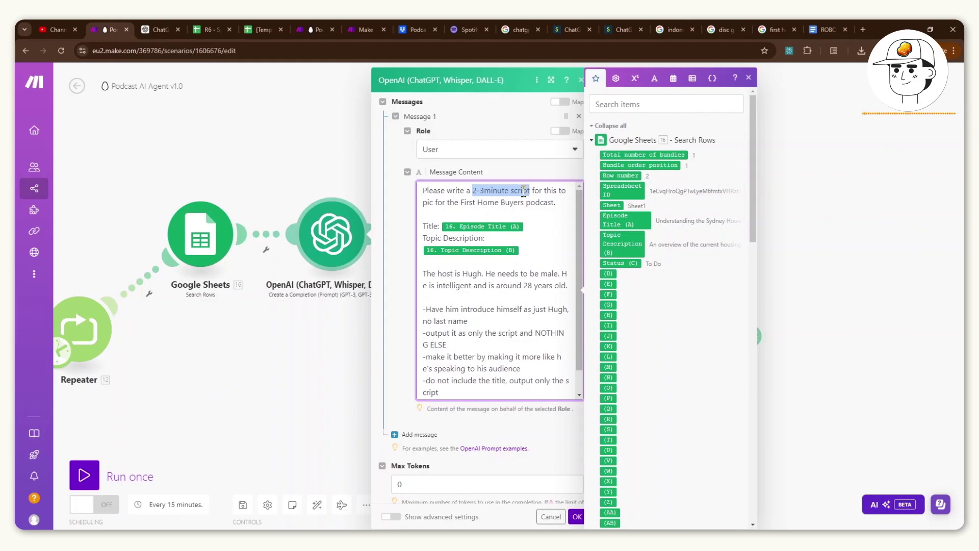
left_click(538, 191)
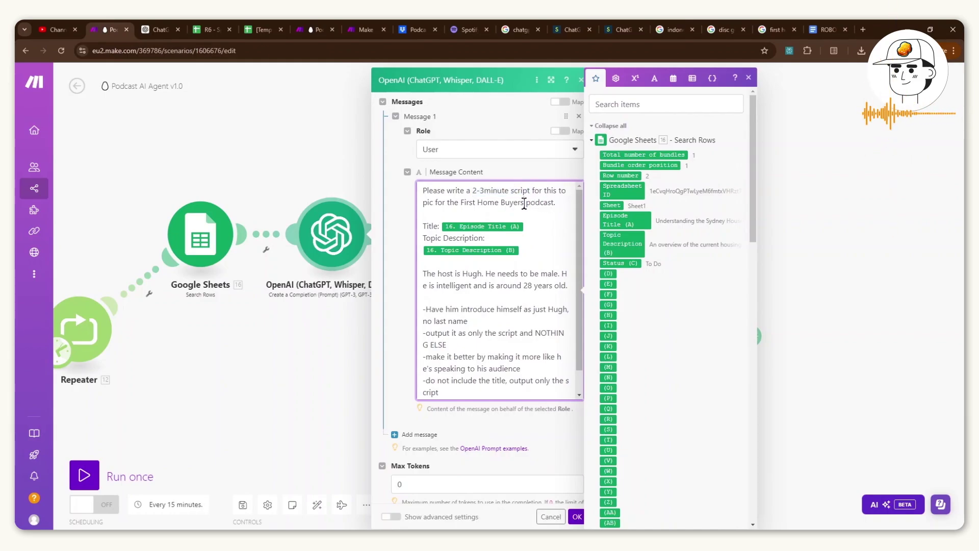
left_click_drag(523, 204, 460, 204)
type("Disc Golf")
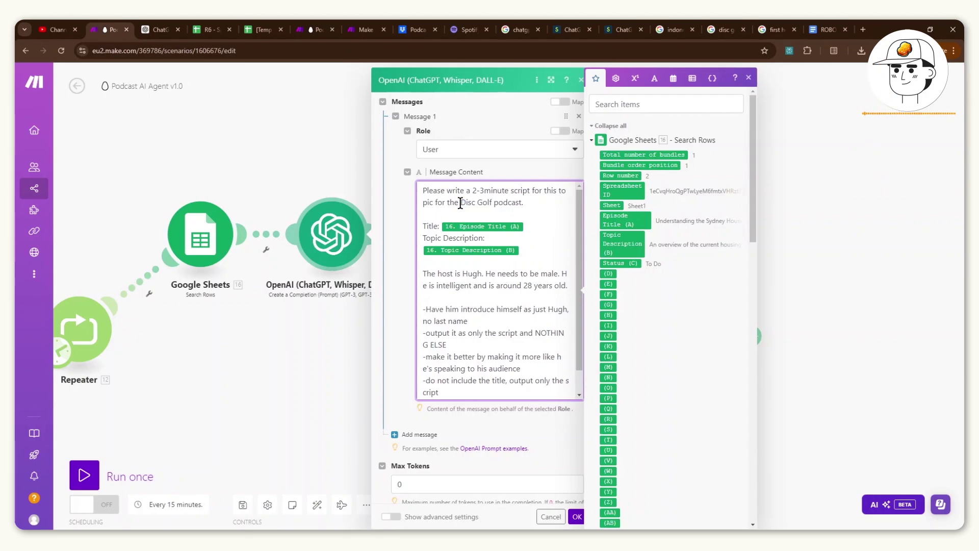
Step: Review the prompt's mapped title and description, host details and script rules, and save the OpenAI module's settings
left_click(486, 240)
mouse_move(456, 227)
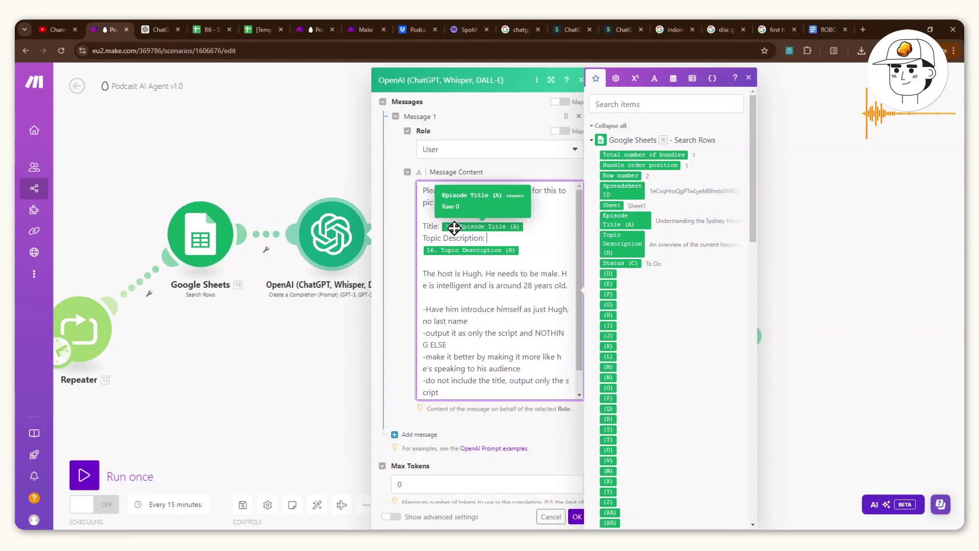
mouse_move(450, 251)
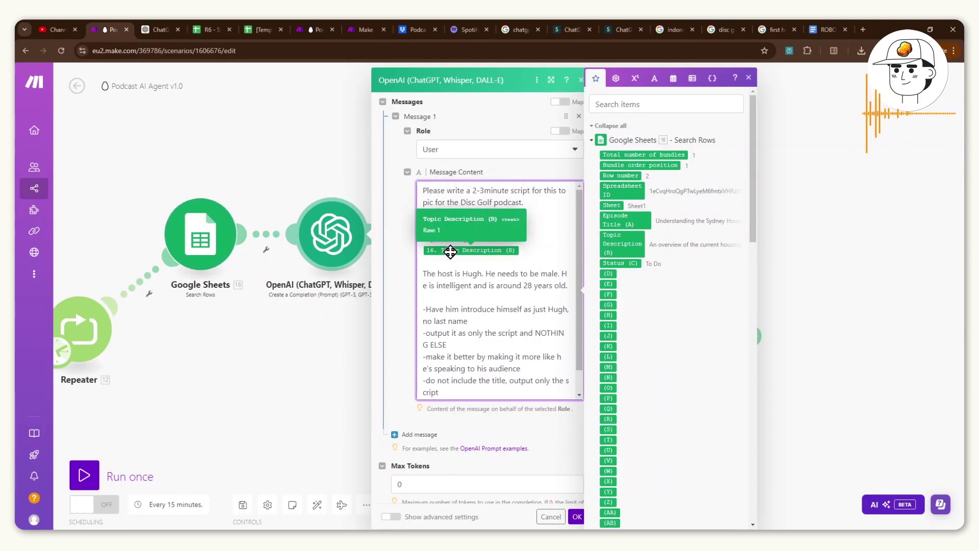
double_click(472, 273)
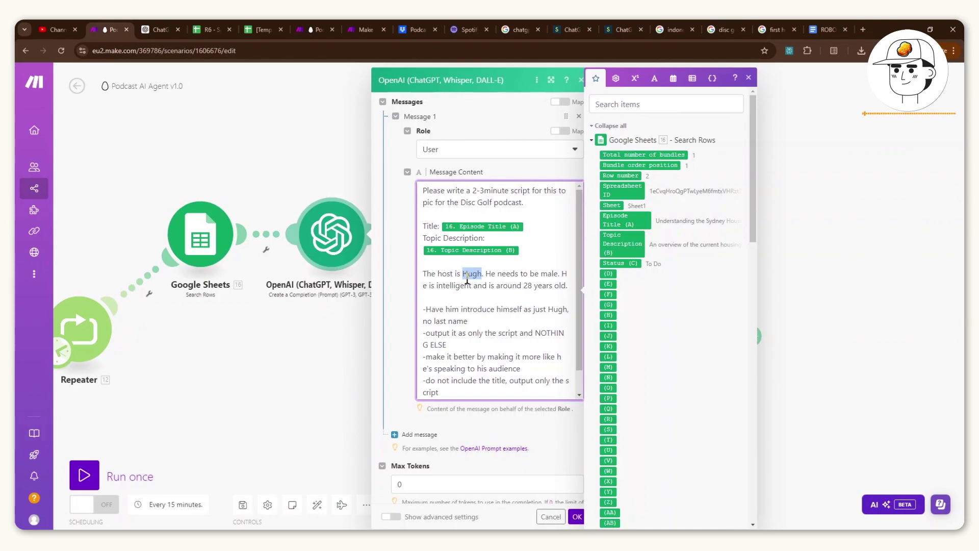
left_click(511, 299)
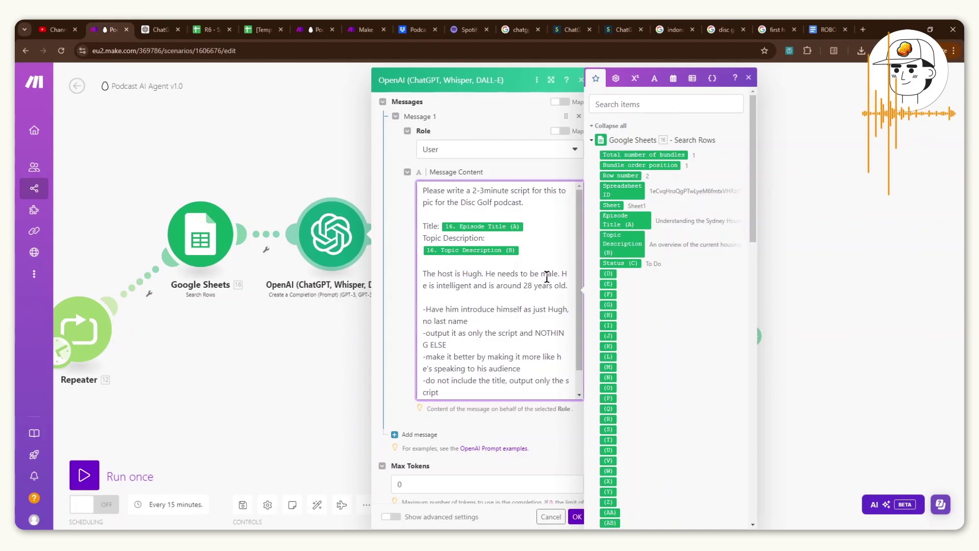
scroll(542, 279, "down", 1)
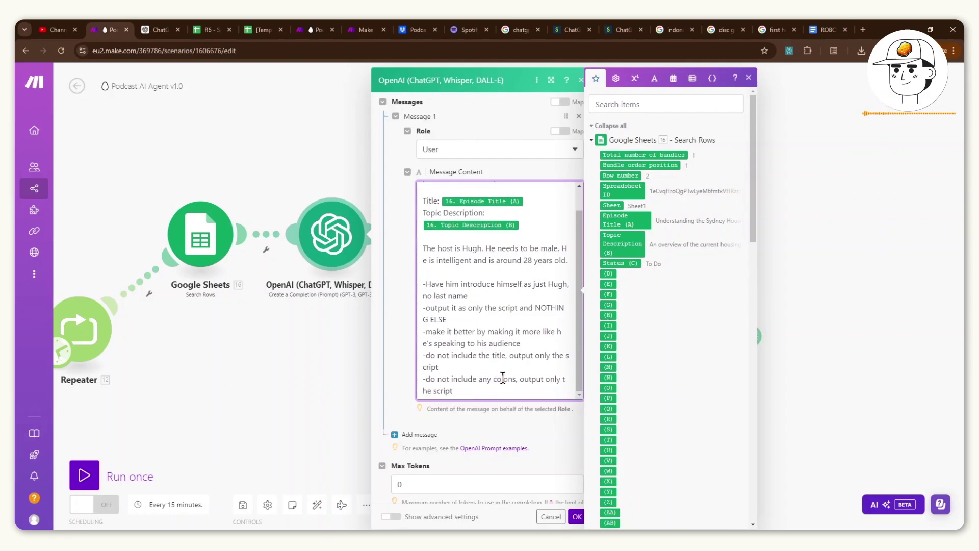
scroll(502, 378, "up", 1)
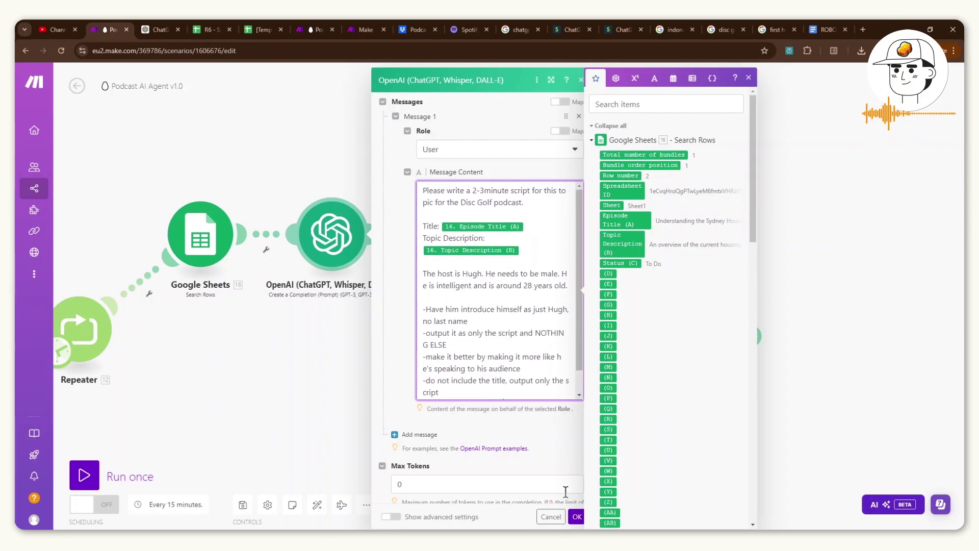
scroll(517, 458, "down", 1)
left_click(577, 516)
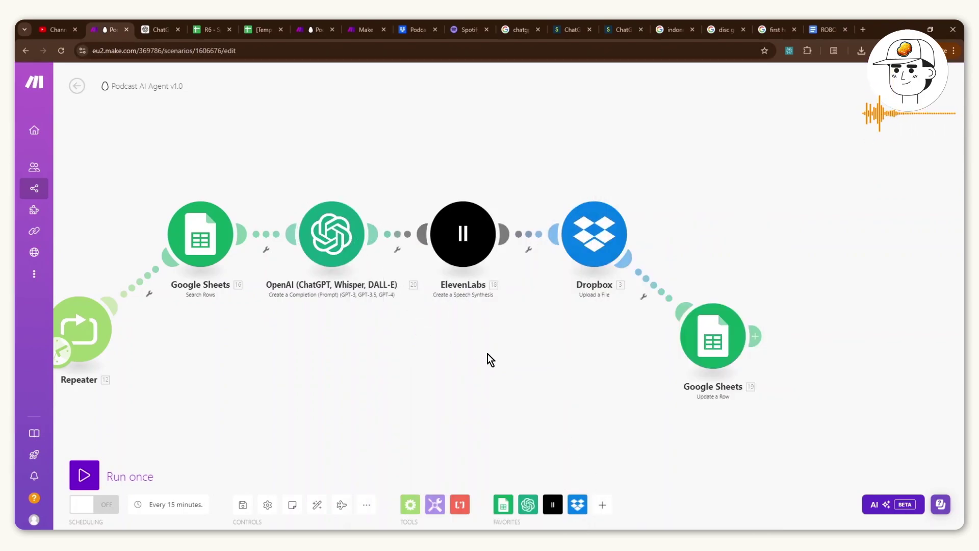
Step: Open the ElevenLabs module's new connection form, and create an API key on the ElevenLabs website
left_click(484, 239)
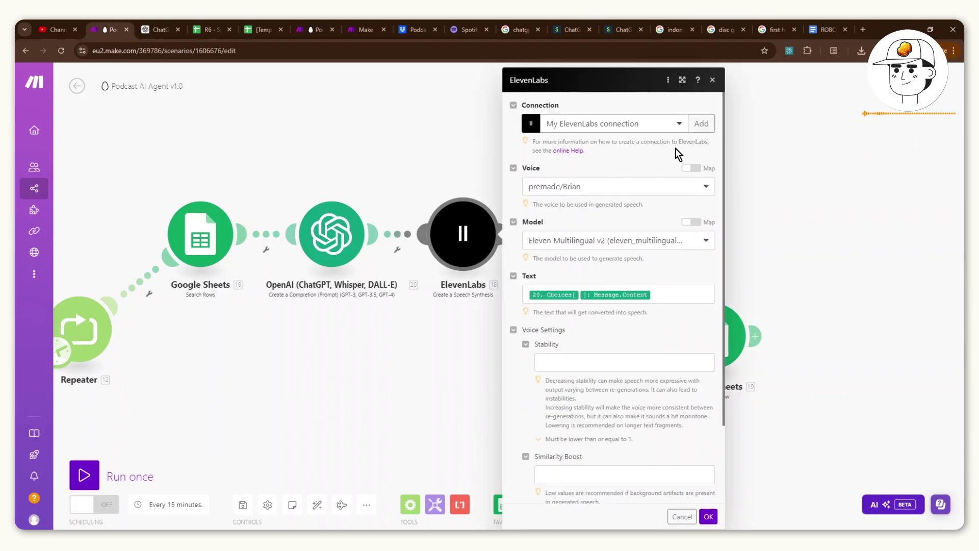
left_click(702, 124)
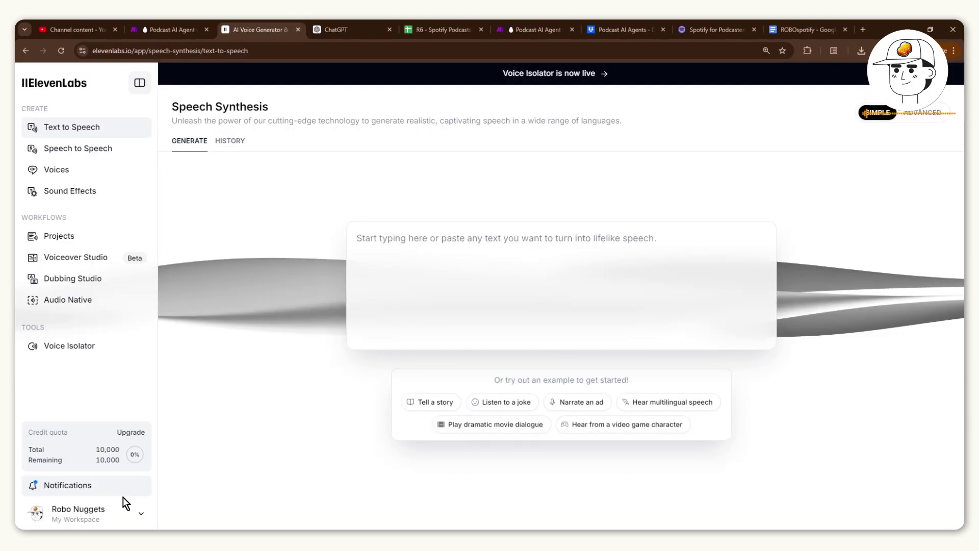
left_click(114, 524)
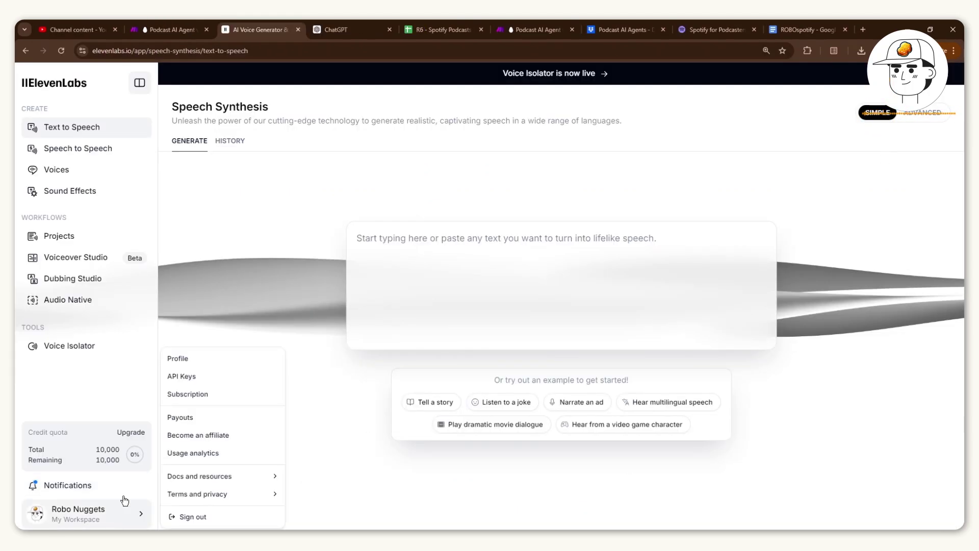
left_click(183, 377)
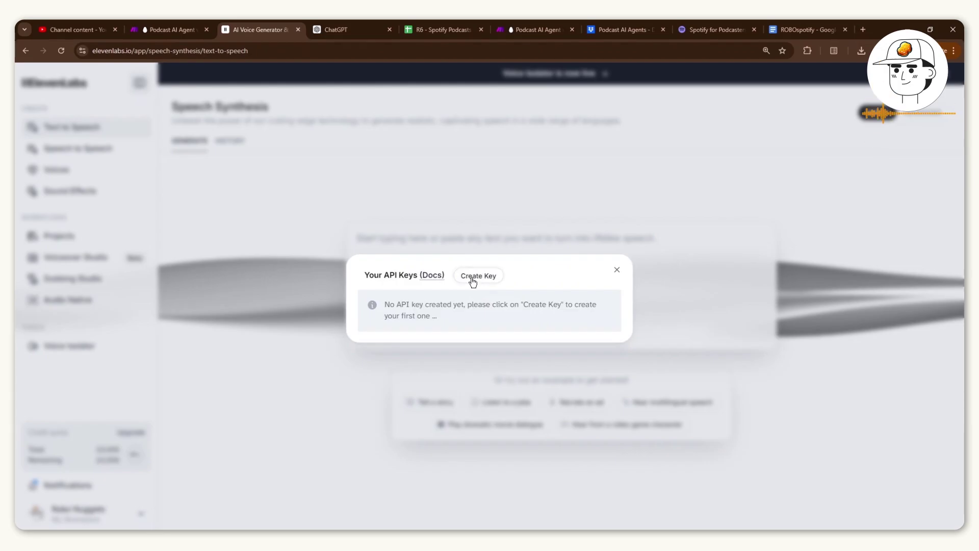
left_click(474, 275)
key("Return")
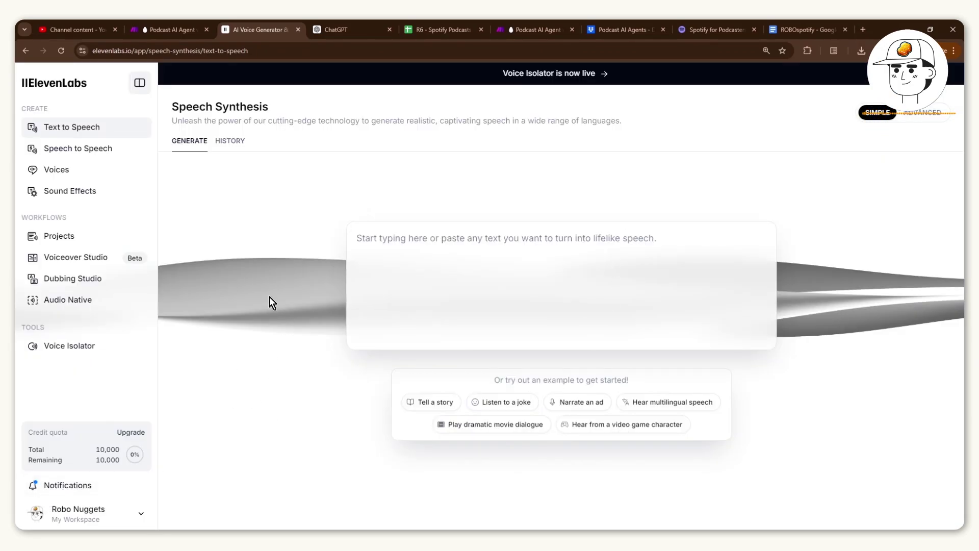
Step: Switch back to the Make scenario and inspect the API key field in the ElevenLabs module's new connection form
left_click(163, 32)
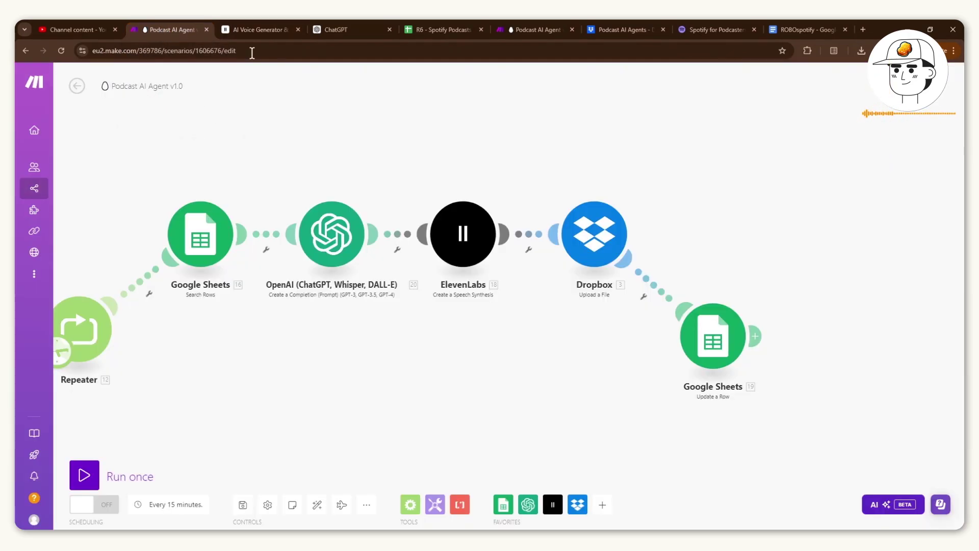
left_click(463, 233)
left_click(704, 225)
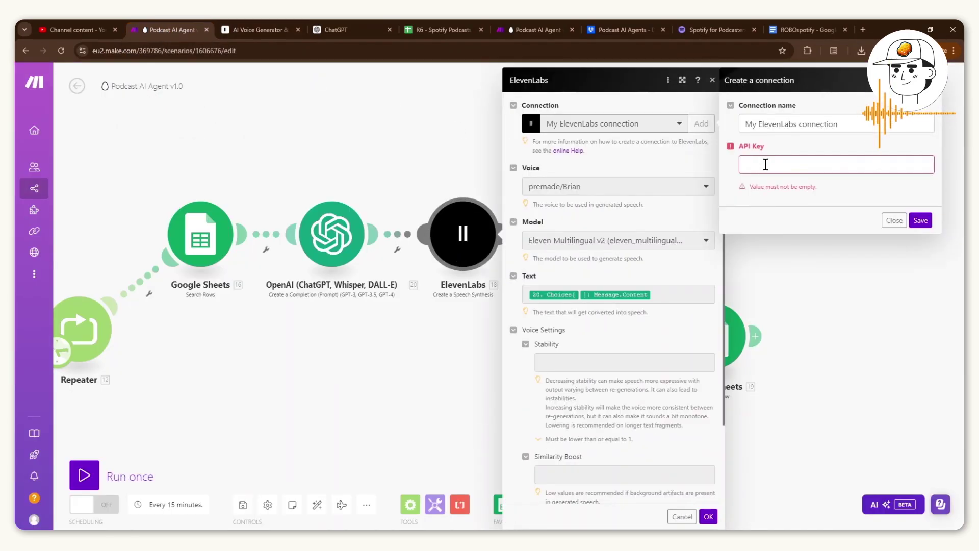
left_click(920, 221)
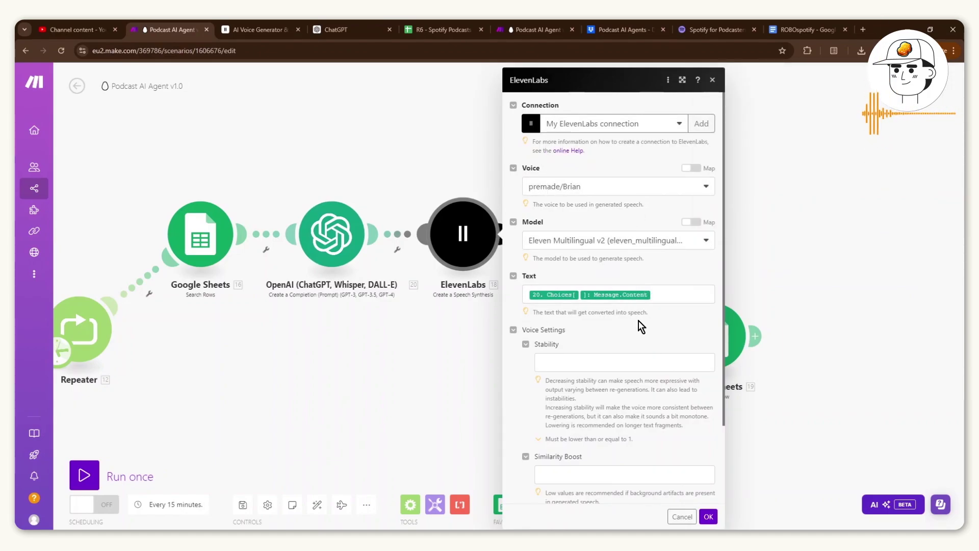
Step: Examine the ElevenLabs module's text and voice settings and its list of available voices, and leave the module
scroll(642, 328, "down", 3)
scroll(635, 388, "up", 3)
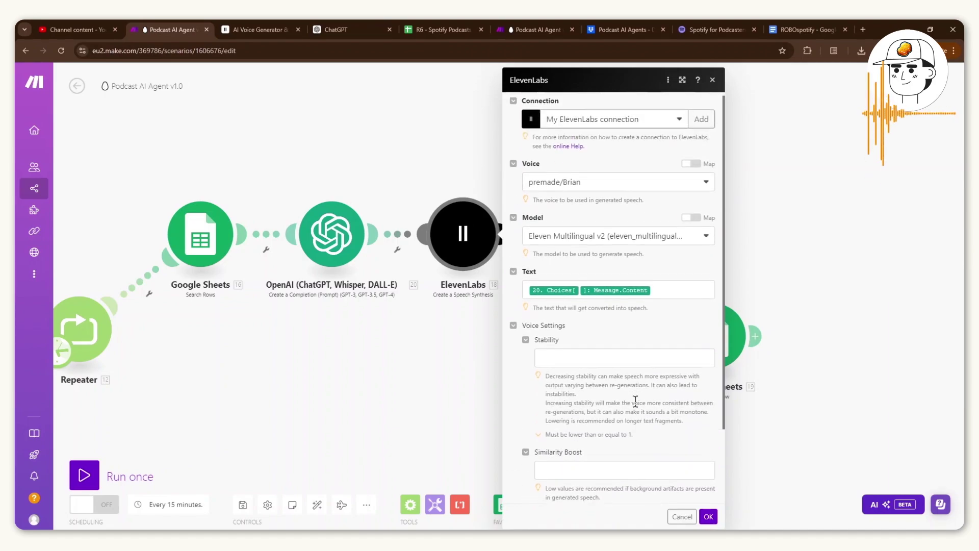
left_click(557, 187)
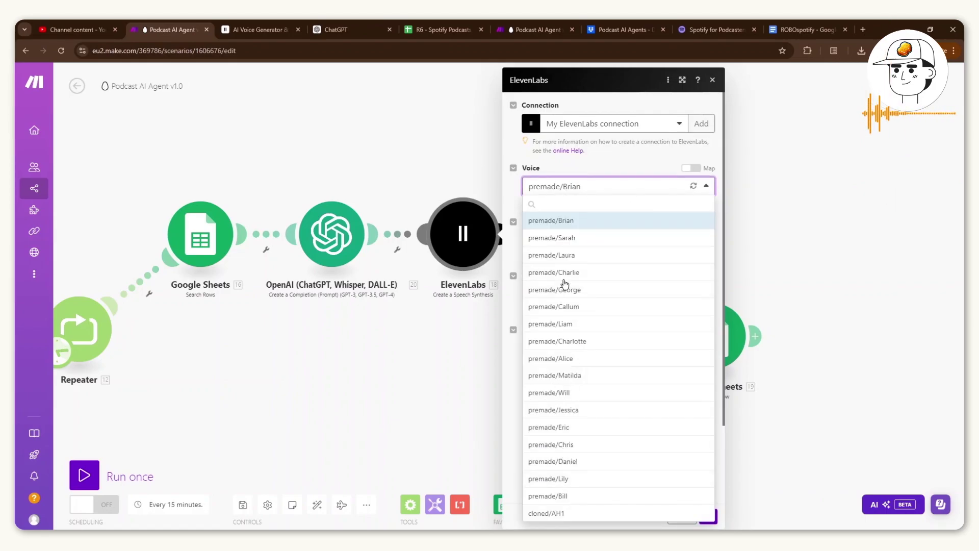
left_click(352, 151)
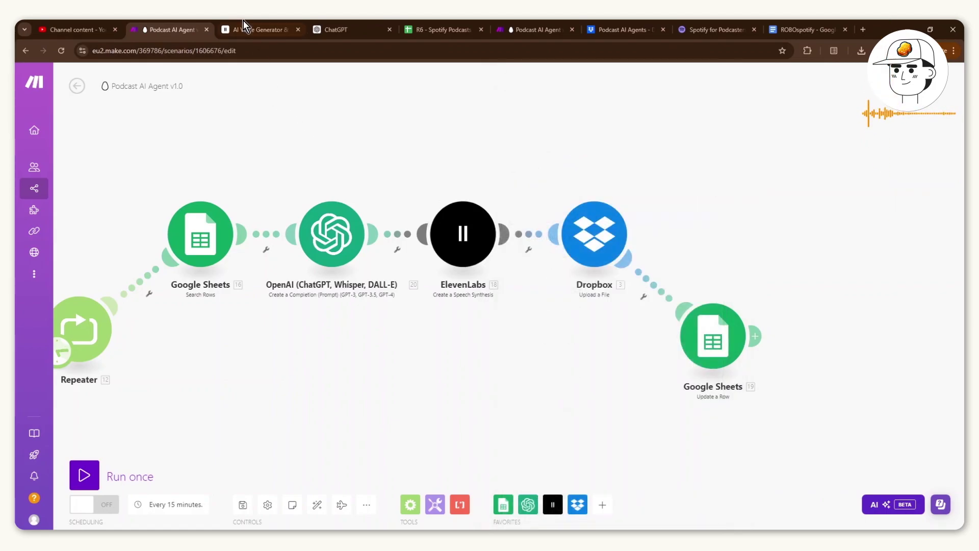
Step: Switch to the ElevenLabs website and listen to the previews of the Charlotte and Brian voices in My voices
left_click(247, 29)
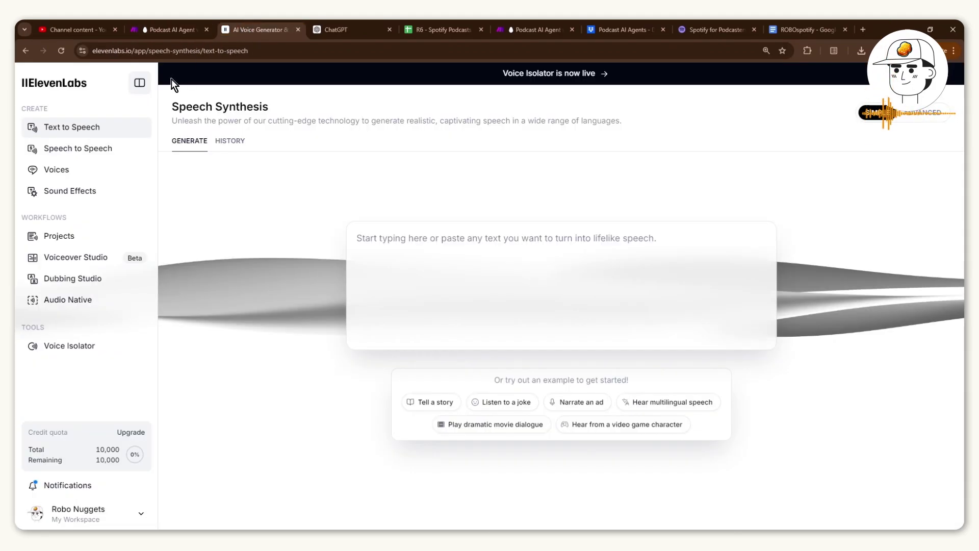
left_click(56, 170)
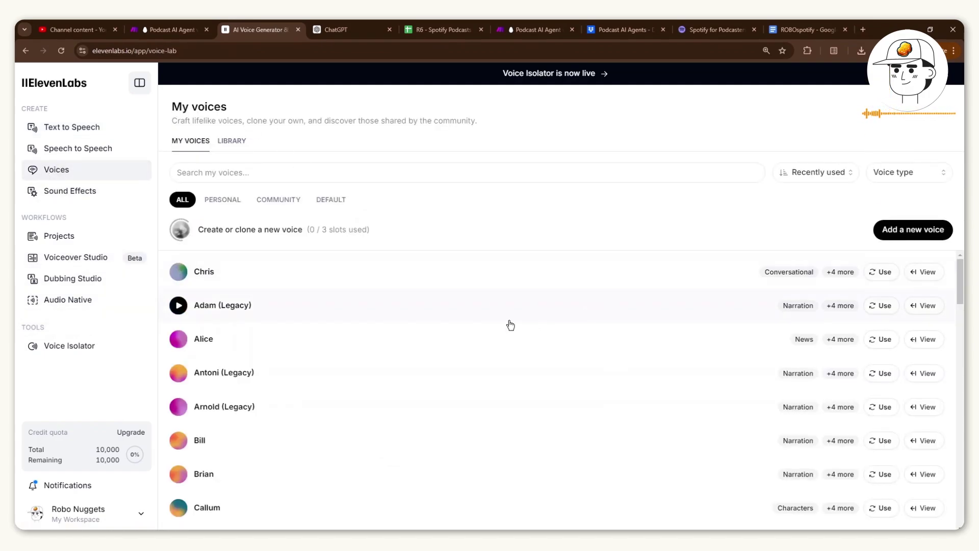
scroll(306, 326, "down", 3)
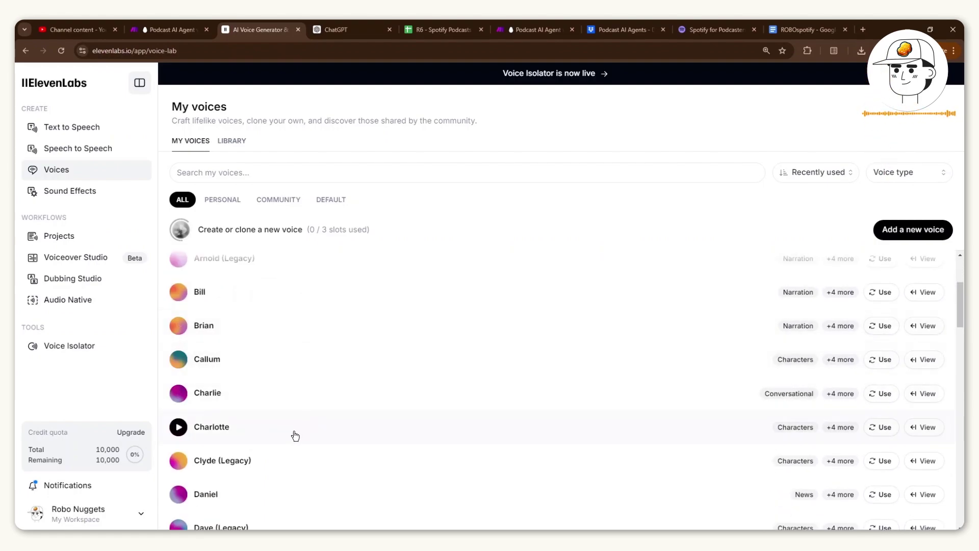
left_click(179, 427)
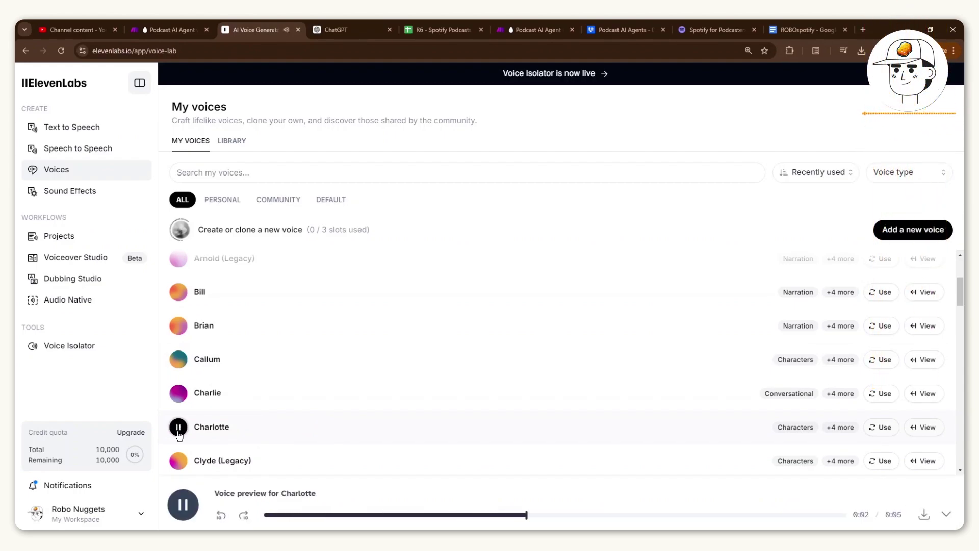
left_click(178, 429)
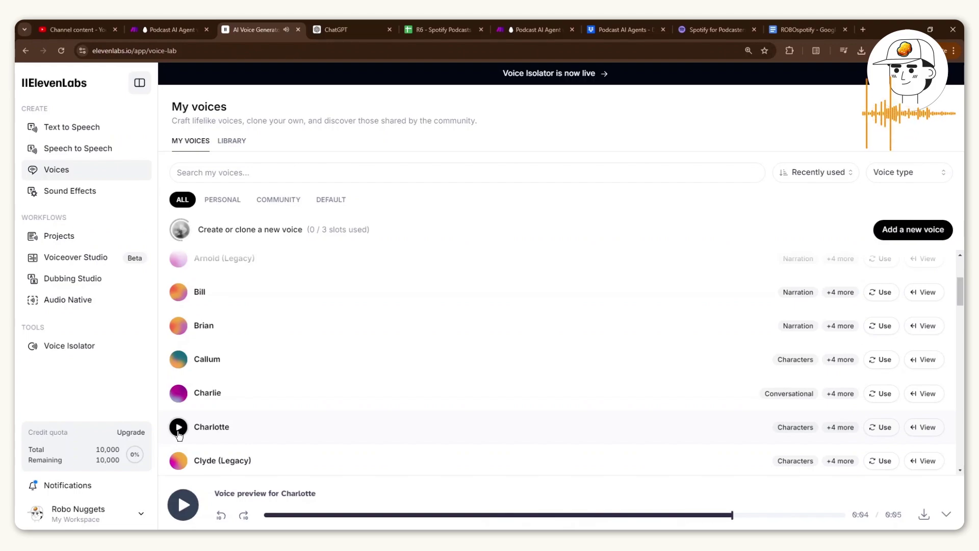
left_click(179, 326)
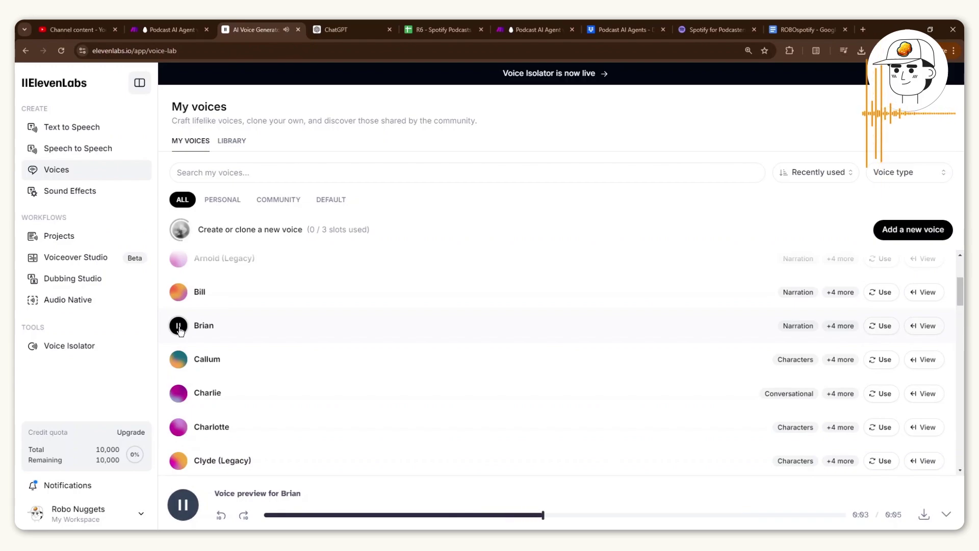
left_click(179, 327)
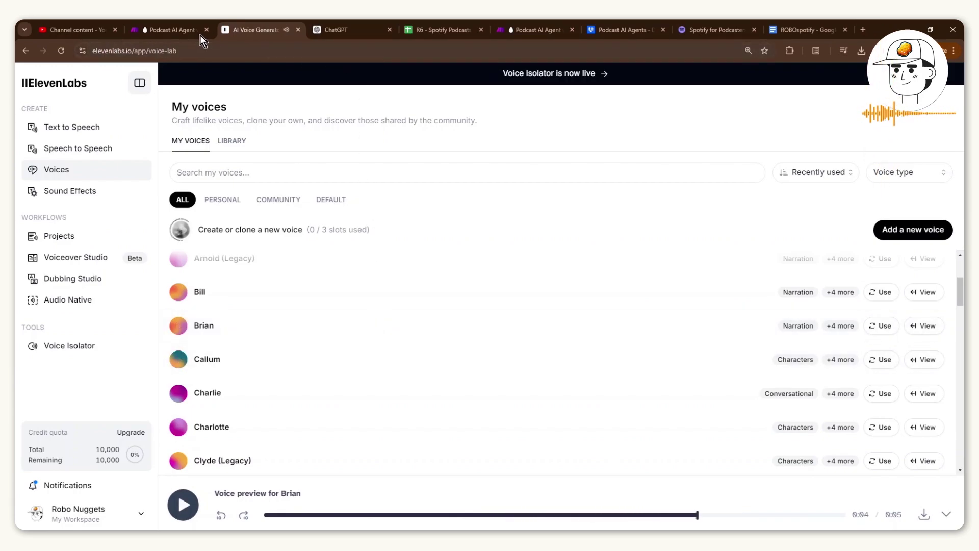
Step: Return to the Make scenario, review the Dropbox module's connection, folder and file name mapping, and save its settings
left_click(177, 34)
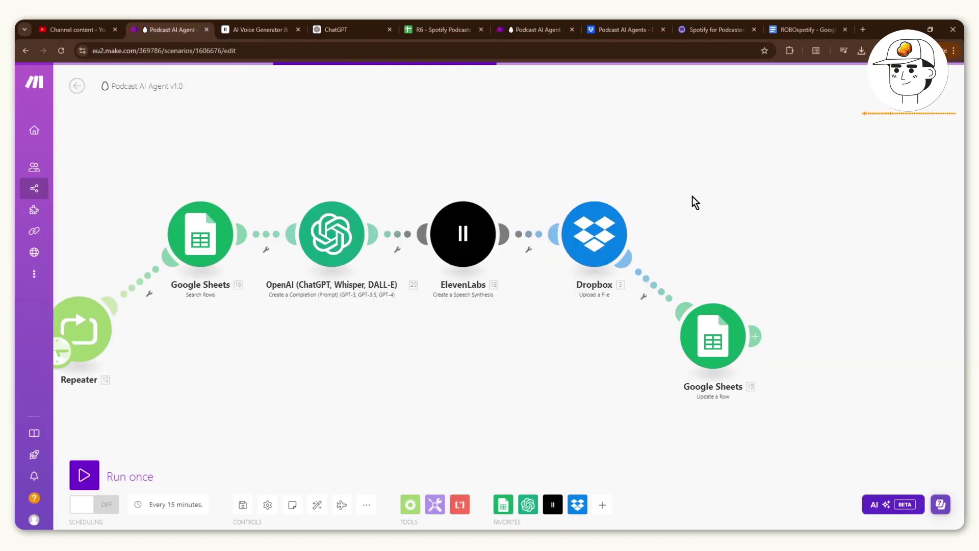
left_click_drag(414, 148, 336, 147)
left_click(476, 230)
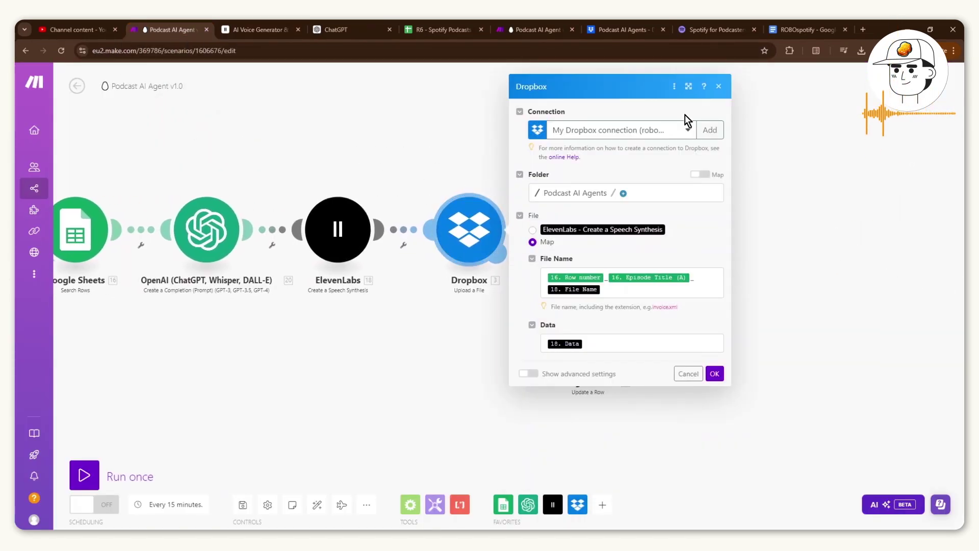
left_click(717, 131)
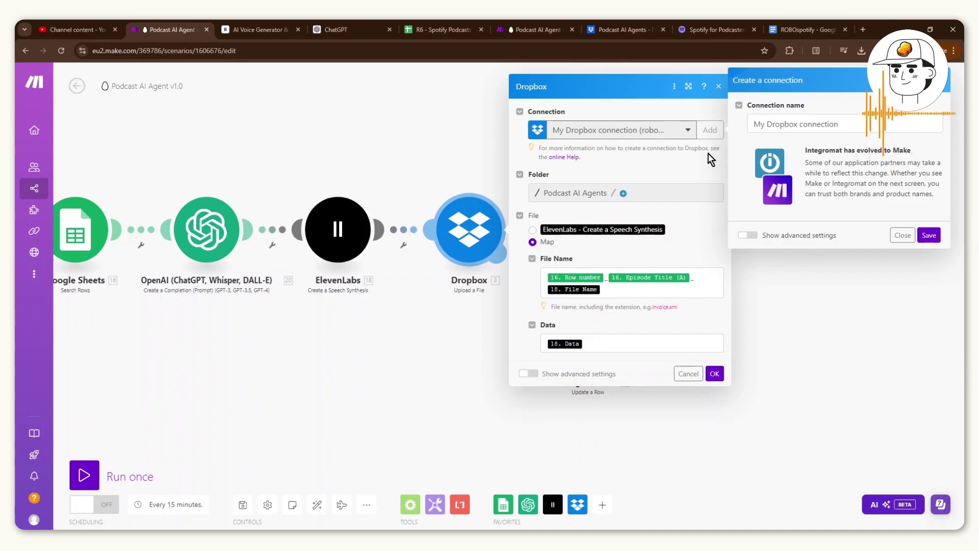
left_click(901, 235)
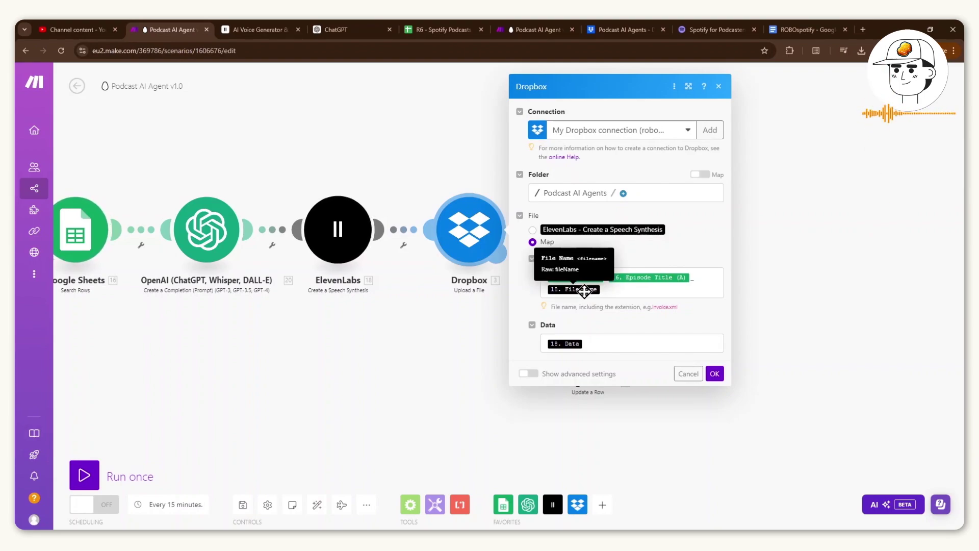
left_click(714, 374)
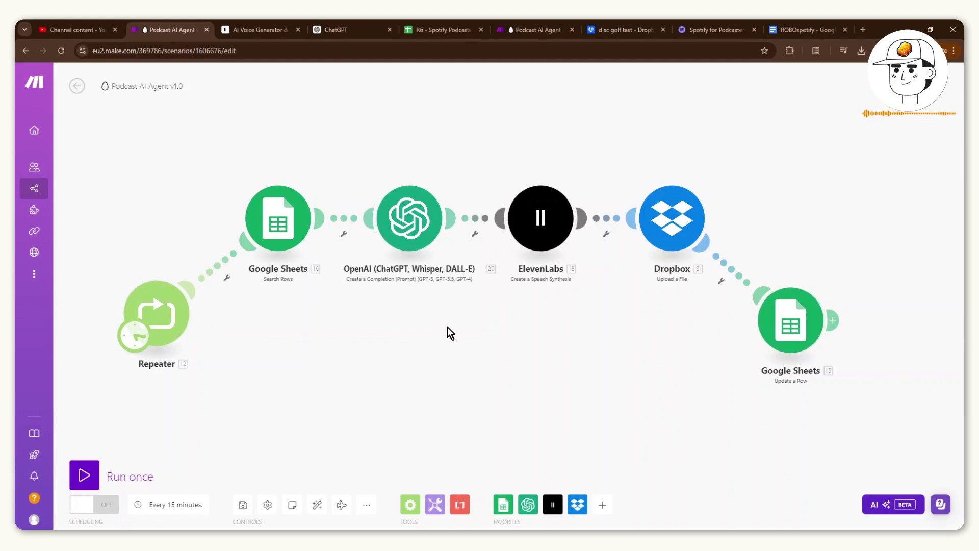
Step: Compare the Repeater module's repeat count with the episode topic rows in the podcast spreadsheet, and leave the module
left_click(159, 310)
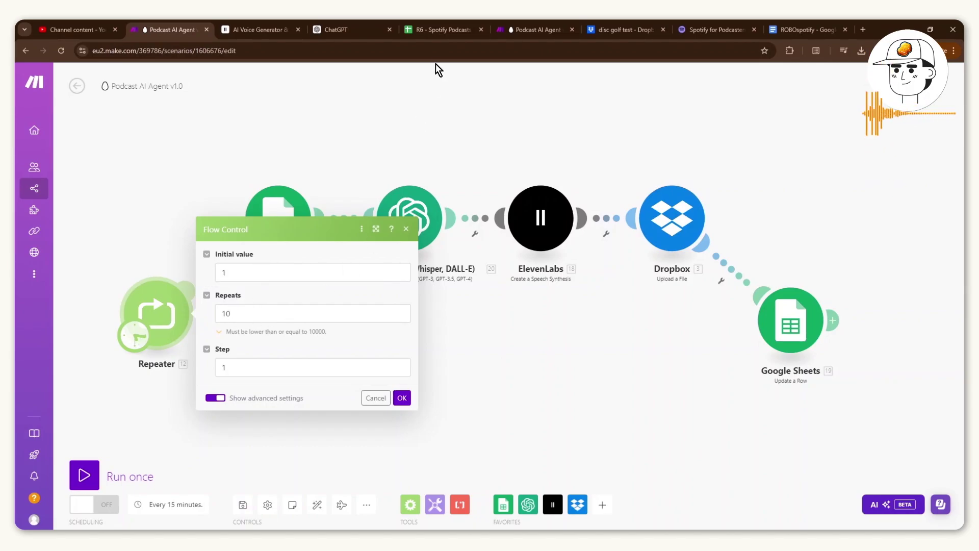
left_click_drag(446, 32, 252, 32)
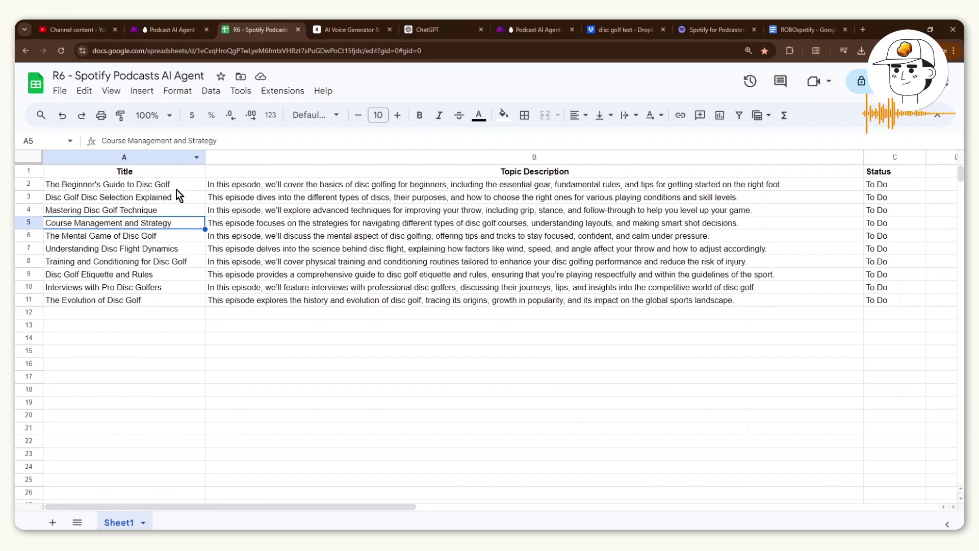
left_click_drag(156, 188, 334, 296)
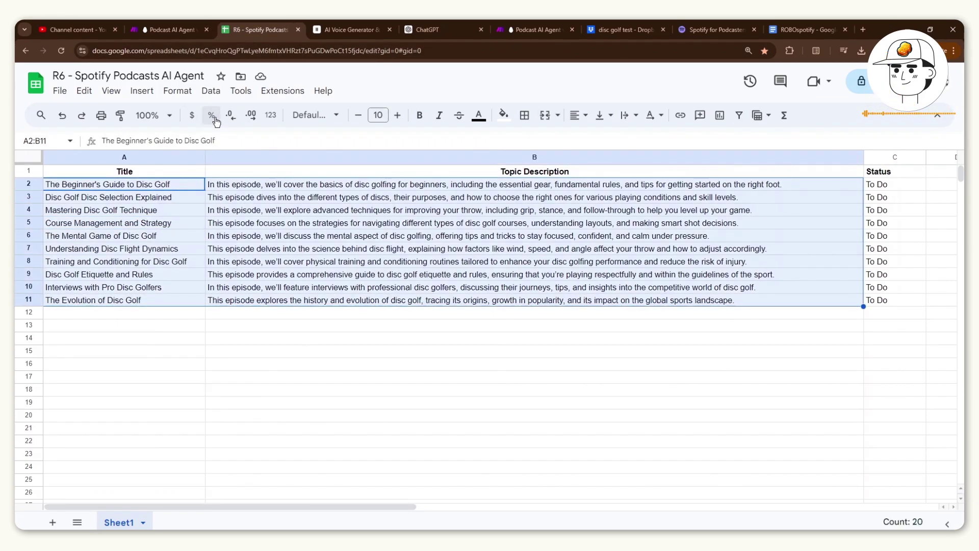
left_click(174, 21)
left_click(564, 189)
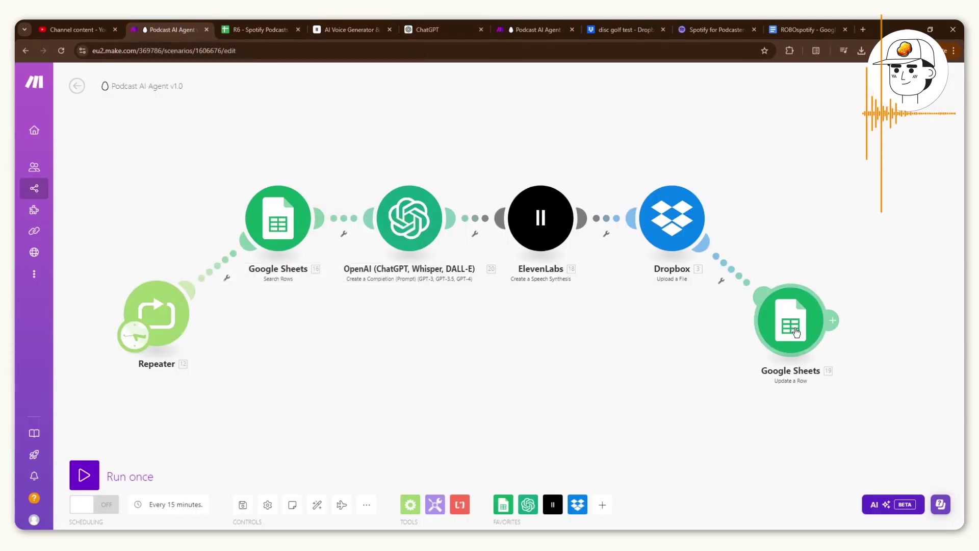
Step: Review the row number and Status values in the final Google Sheets Update a Row module
scroll(809, 390, "up", 3)
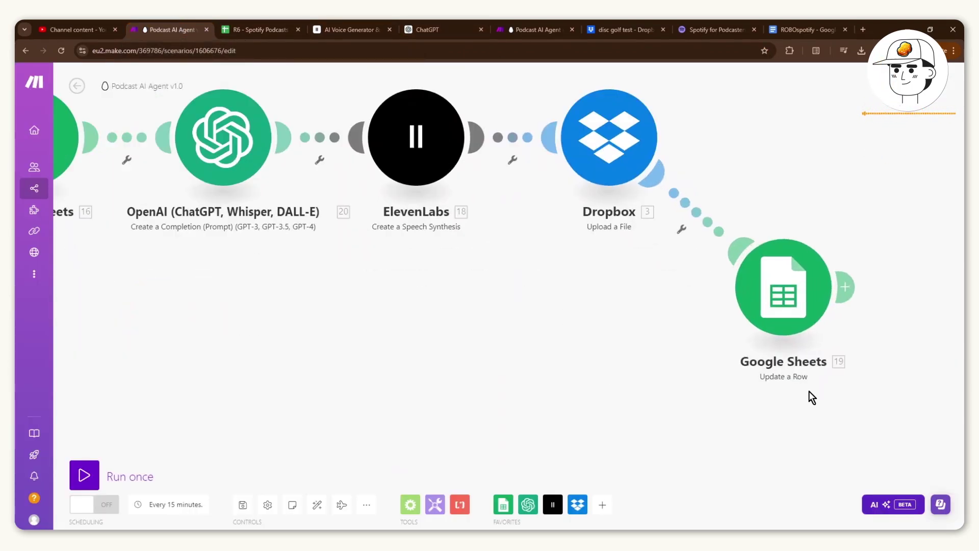
left_click(785, 303)
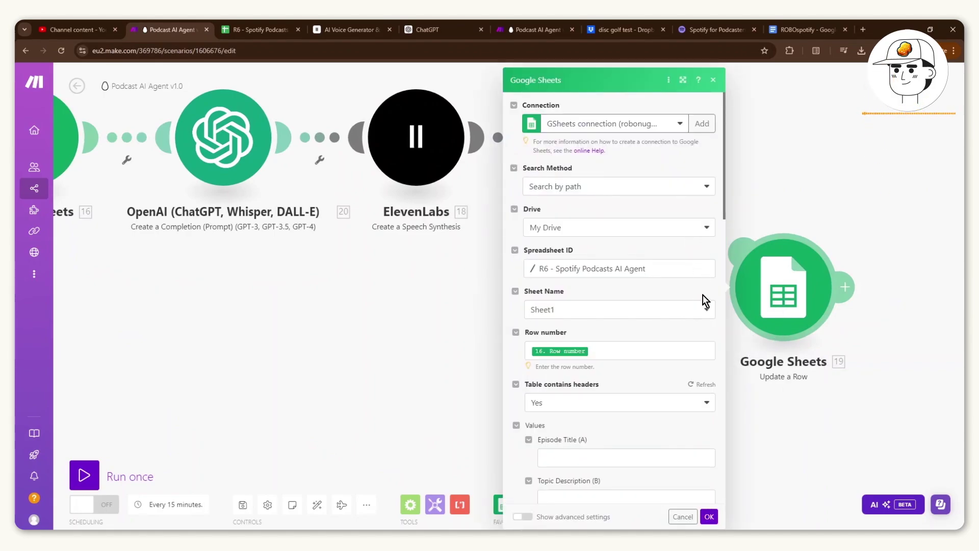
scroll(680, 313, "down", 4)
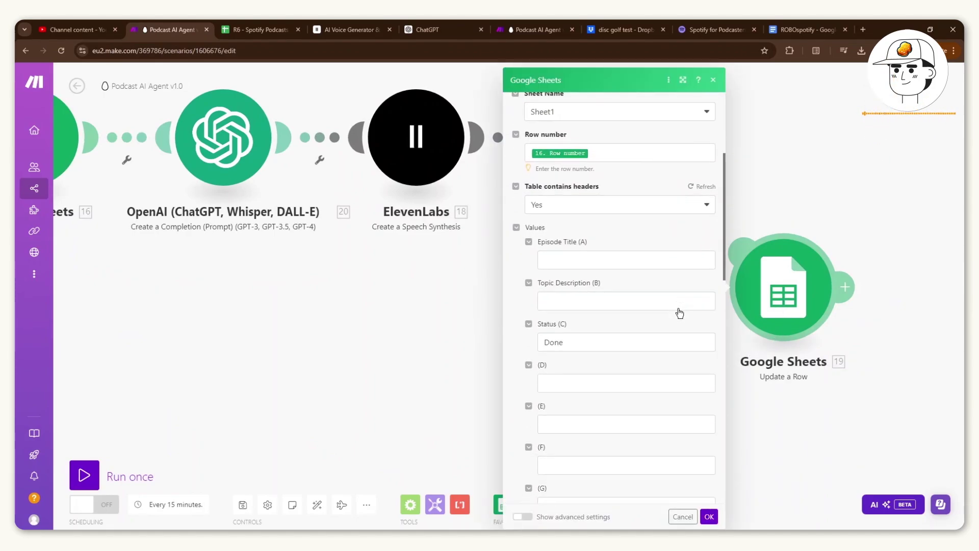
scroll(678, 310, "down", 2)
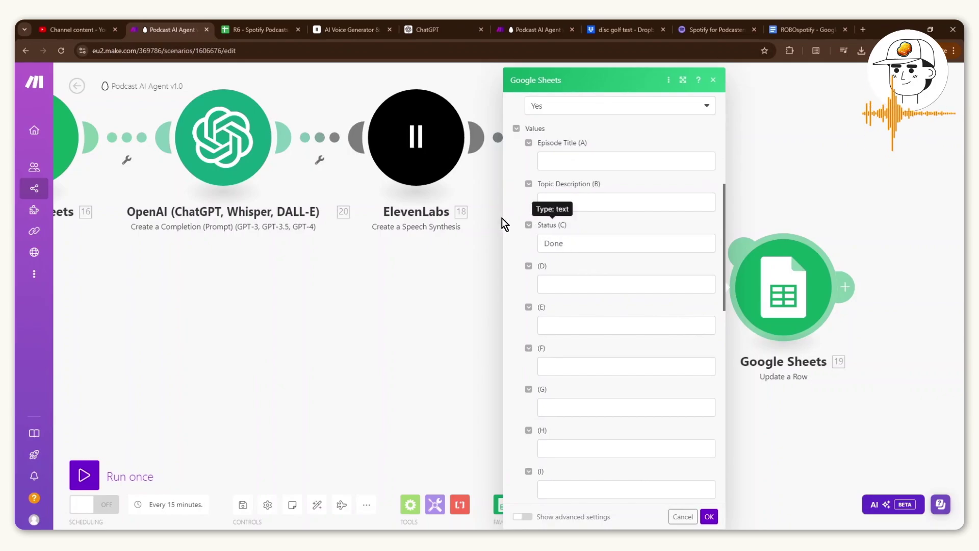
Step: Switch to the podcast spreadsheet and examine the Status column for the listed episodes
left_click(265, 29)
left_click_drag(878, 183, 883, 295)
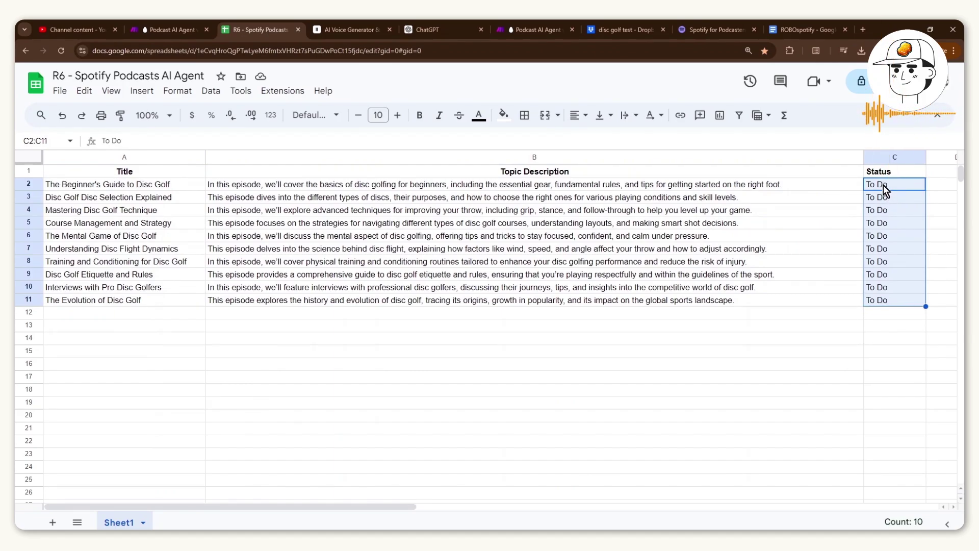
left_click_drag(883, 186, 150, 184)
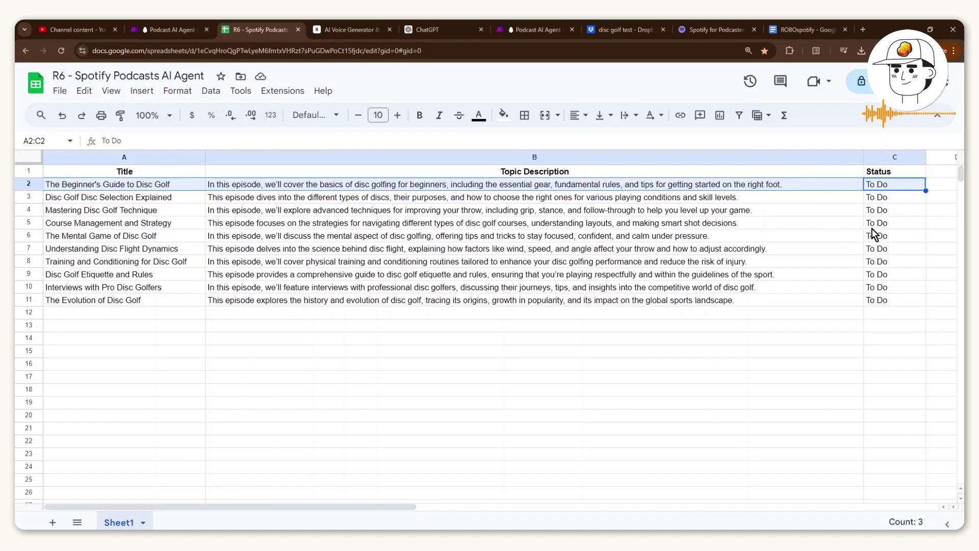
left_click(891, 206)
left_click(900, 237)
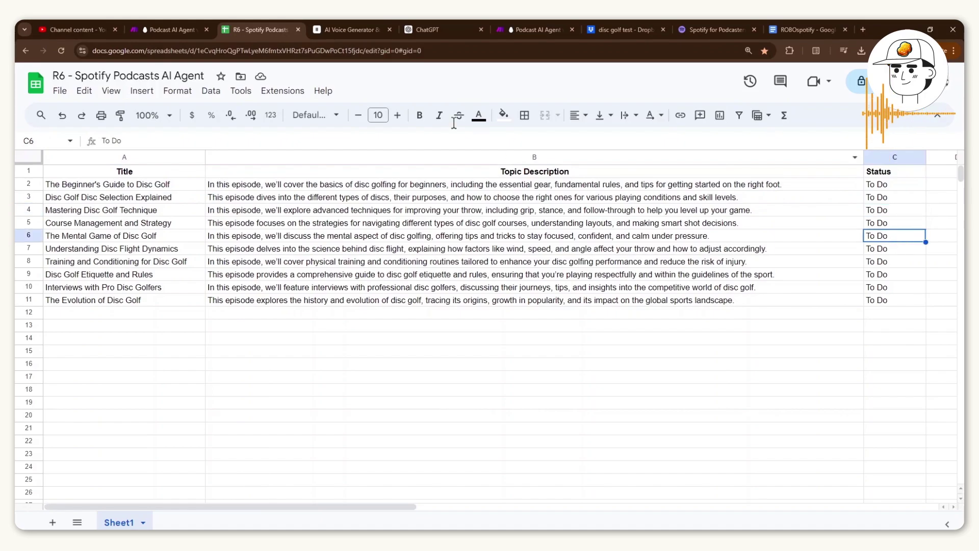
Step: Run the Make scenario once and check the first episode's status in the podcast spreadsheet
left_click(174, 29)
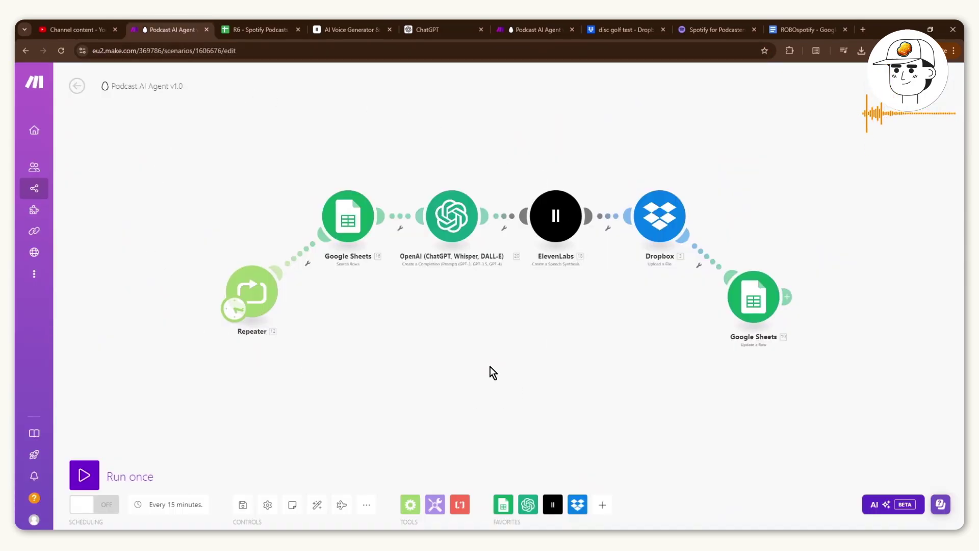
left_click(80, 476)
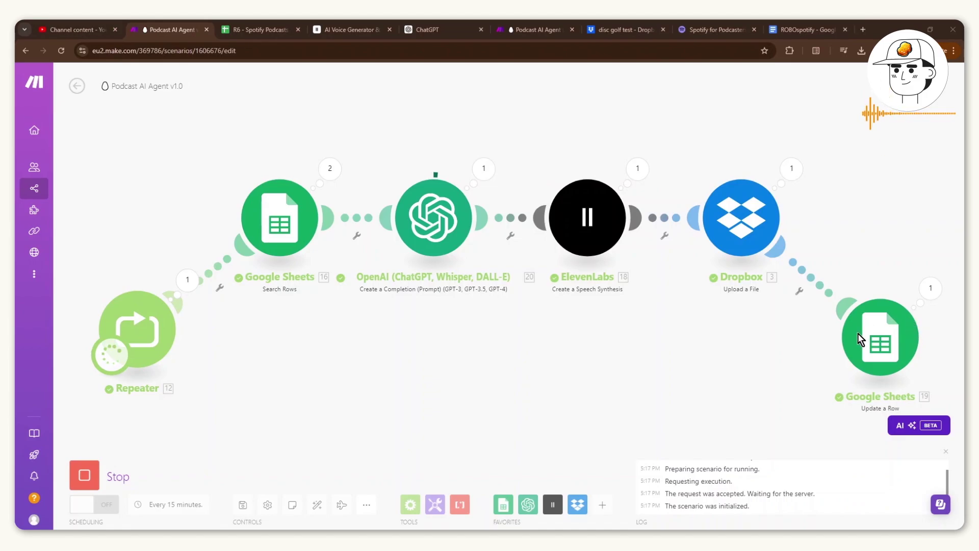
left_click(271, 31)
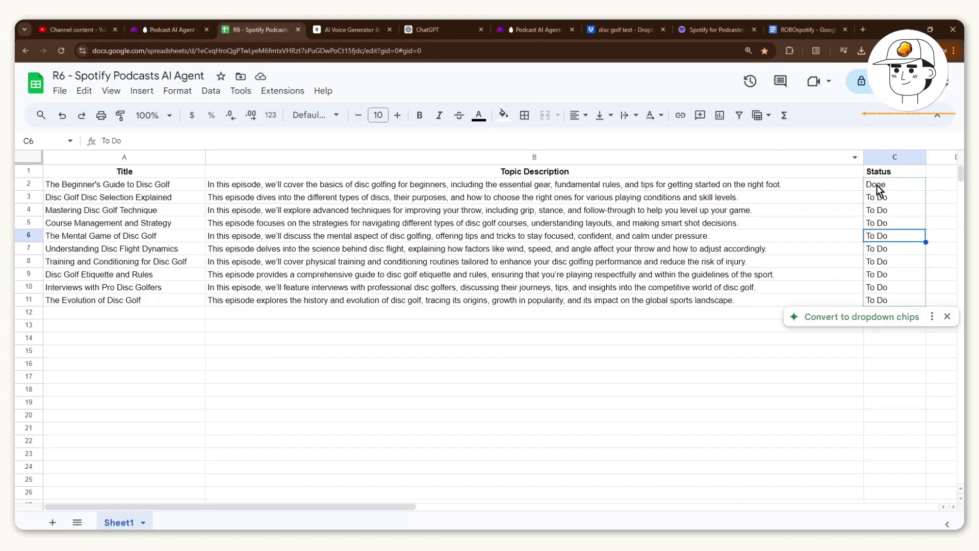
left_click_drag(876, 184, 184, 186)
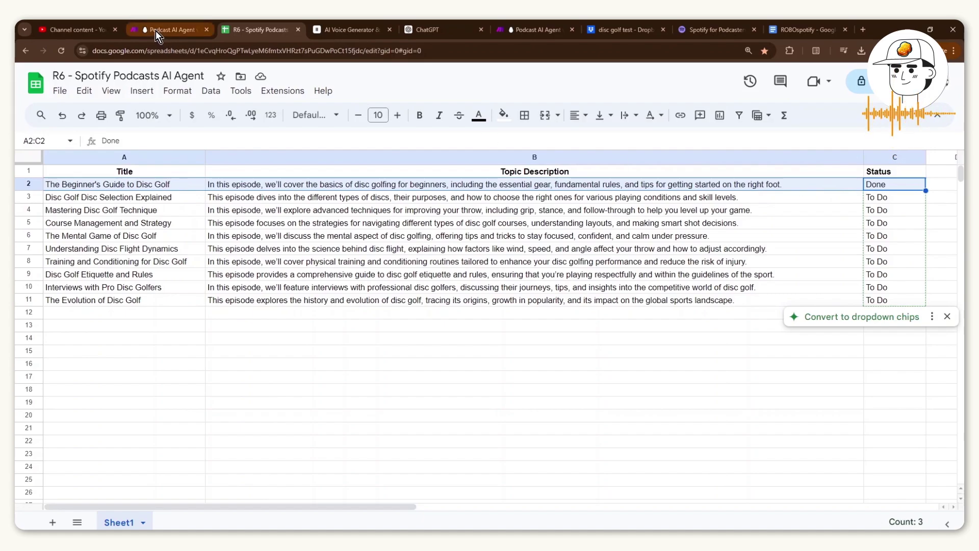
Step: Switch to Dropbox and listen to the Beginner's Guide to Disc Golf MP3 in the disc golf test folder
left_click(625, 29)
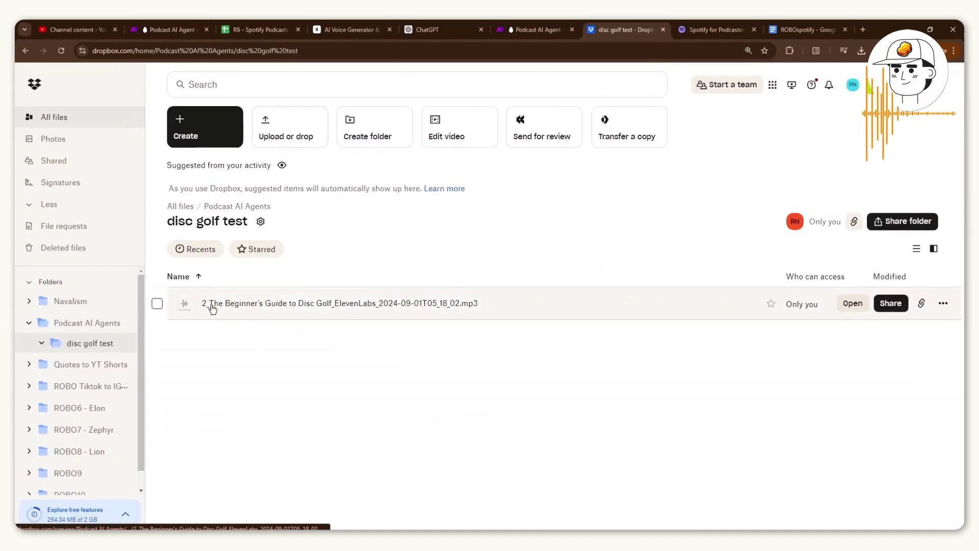
left_click(244, 306)
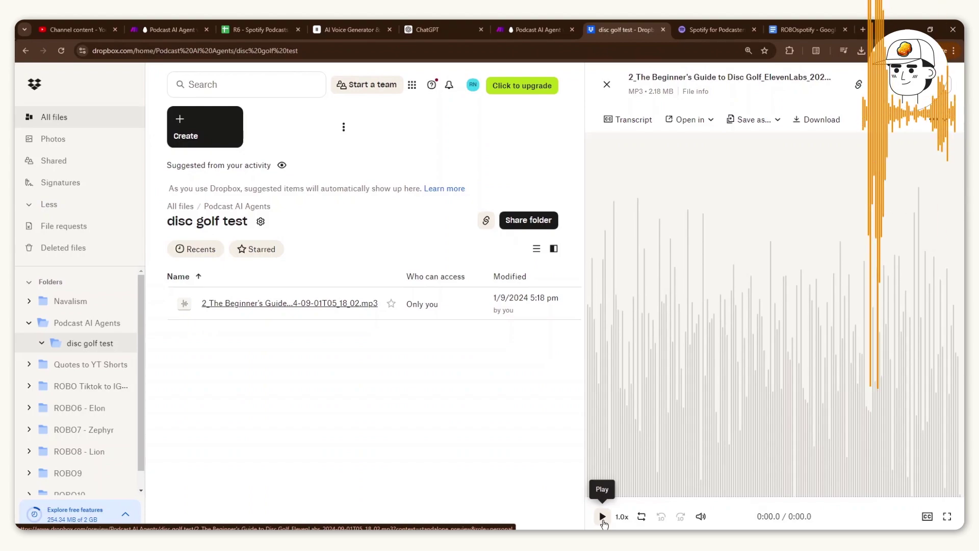
left_click(602, 516)
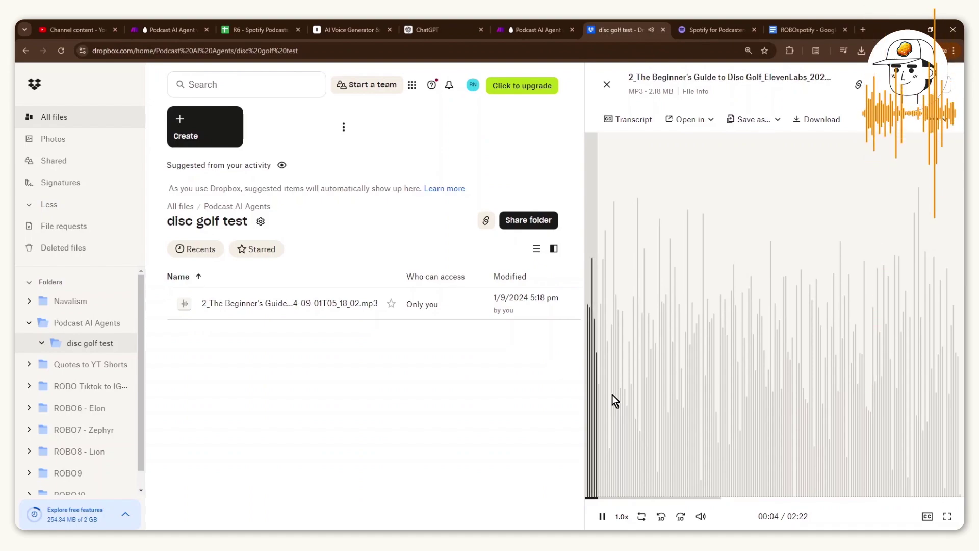
left_click(605, 517)
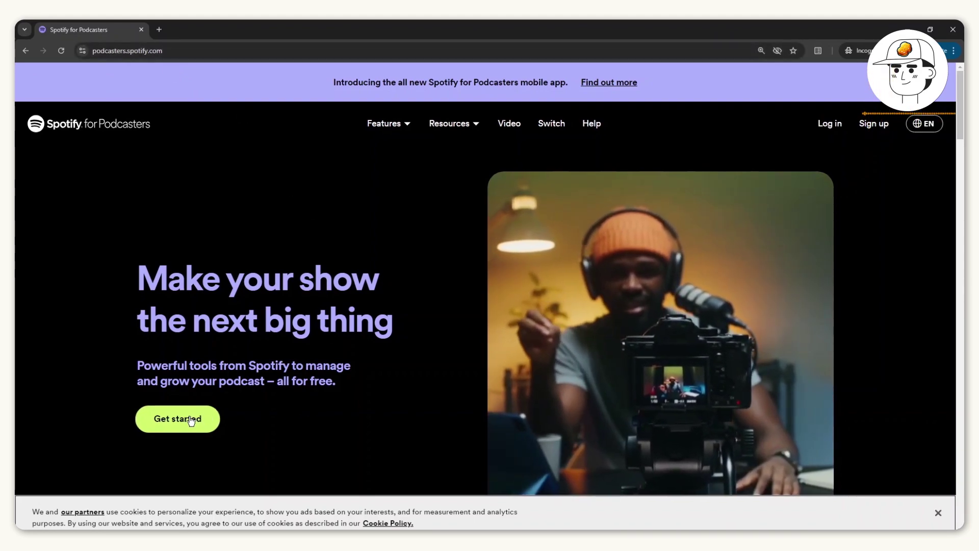
Step: Get started on Spotify for Podcasters and create a new episode with its audio upload, up to the episode details
left_click(188, 426)
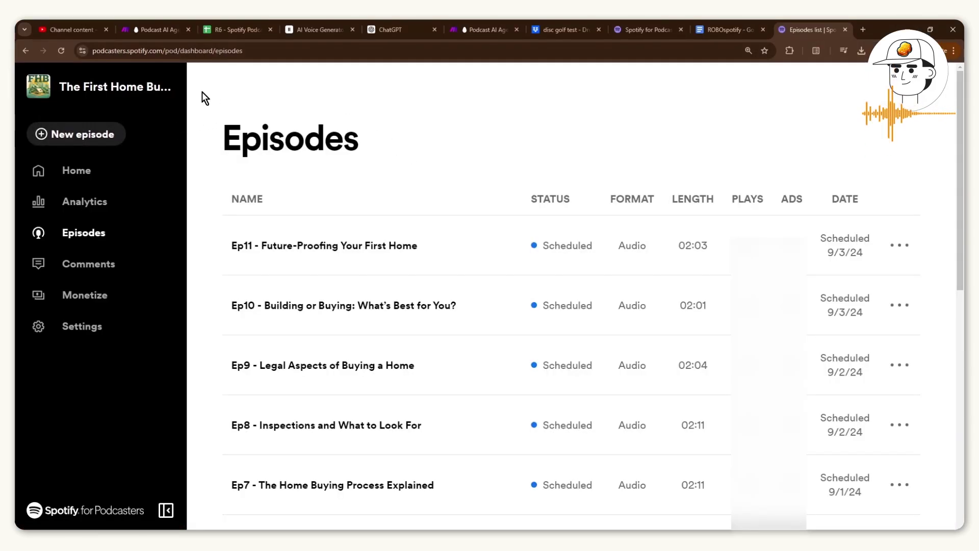
left_click(89, 140)
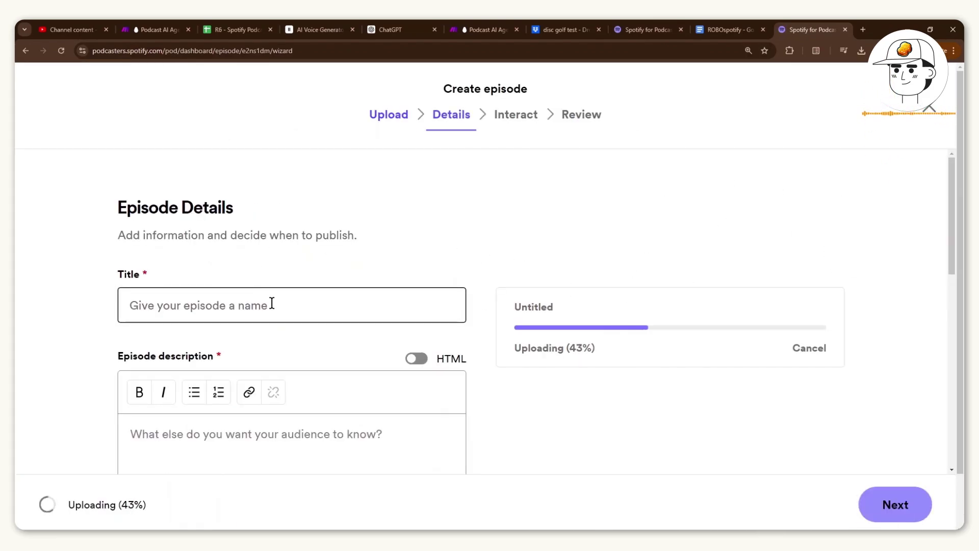
scroll(239, 251, "down", 2)
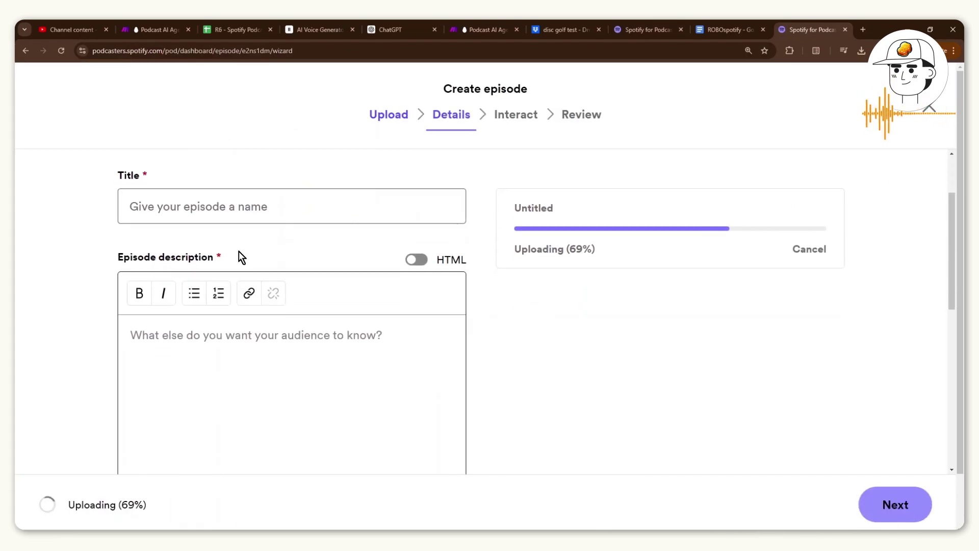
Step: Switch to the podcast spreadsheet, select the first episode's full title text, and return to the episode details in Spotify for Podcasters
left_click(218, 34)
double_click(142, 184)
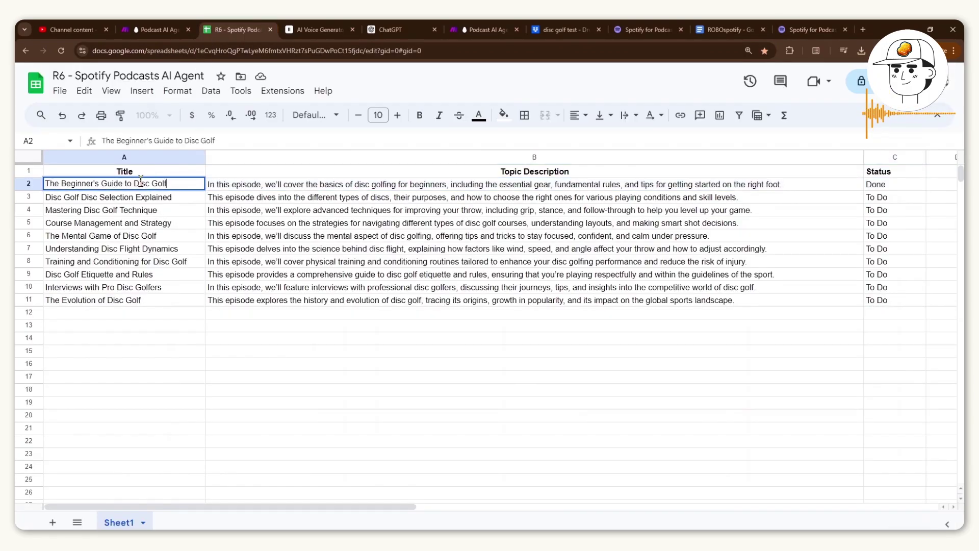
left_click_drag(186, 183, 23, 186)
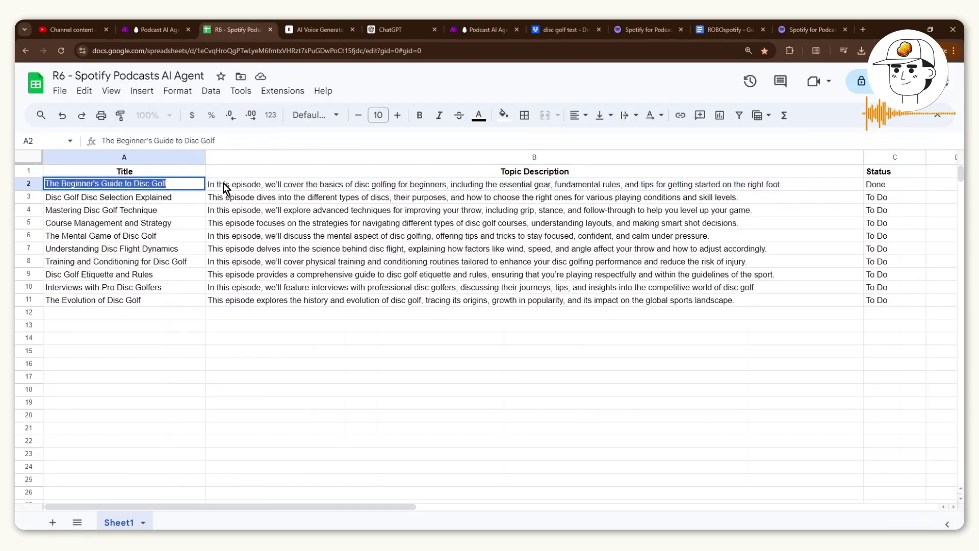
left_click(811, 29)
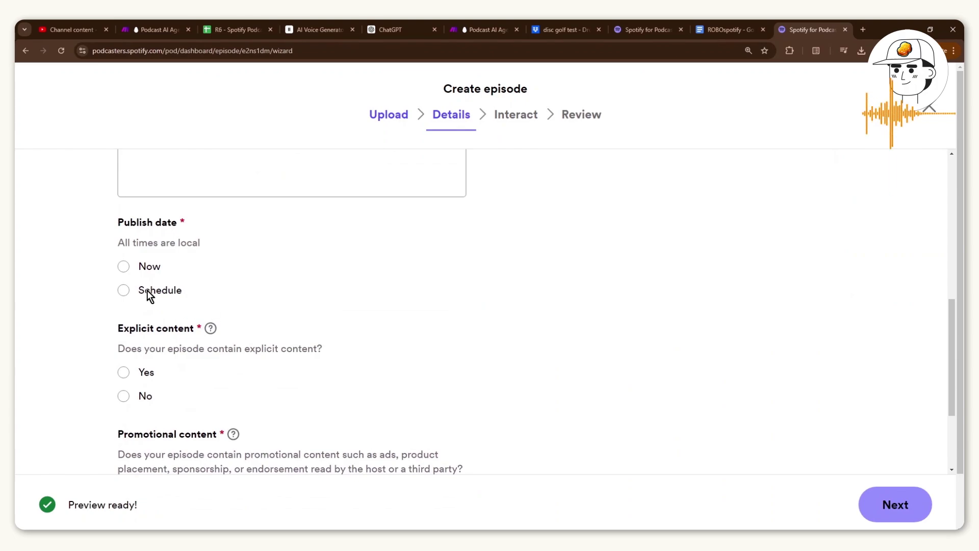
Step: Set the episode to scheduled publishing, answer No for explicit and promotional content, and expand the additional details
left_click(125, 291)
scroll(87, 301, "down", 4)
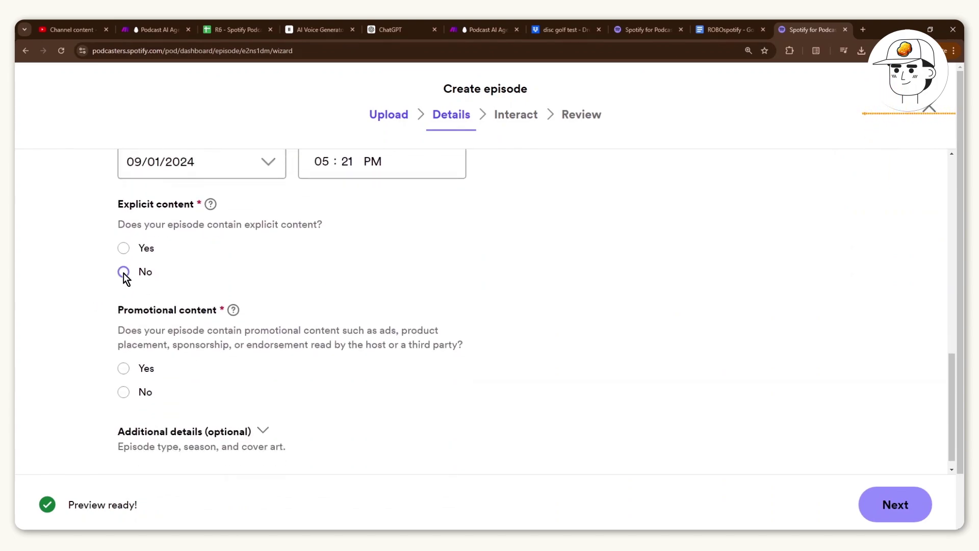
left_click(123, 392)
scroll(75, 371, "down", 1)
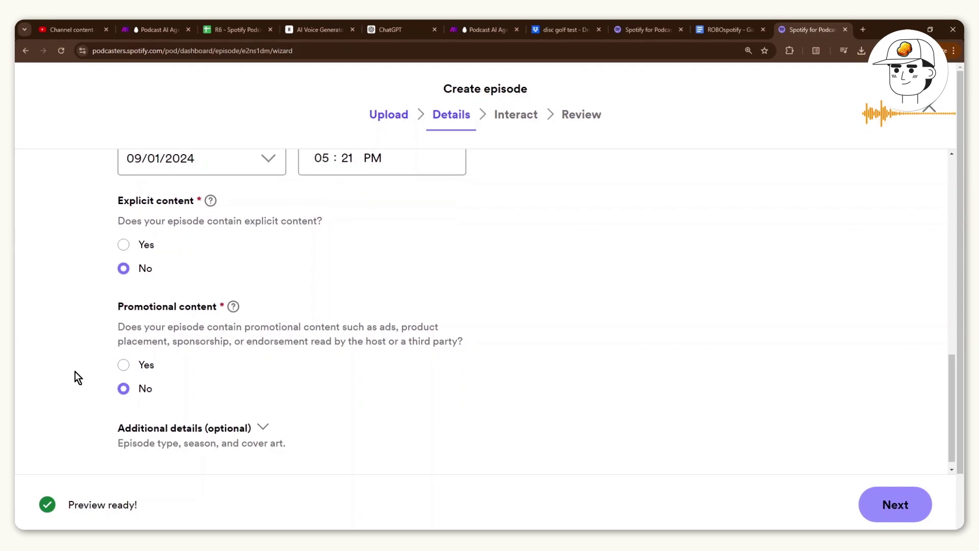
left_click(180, 408)
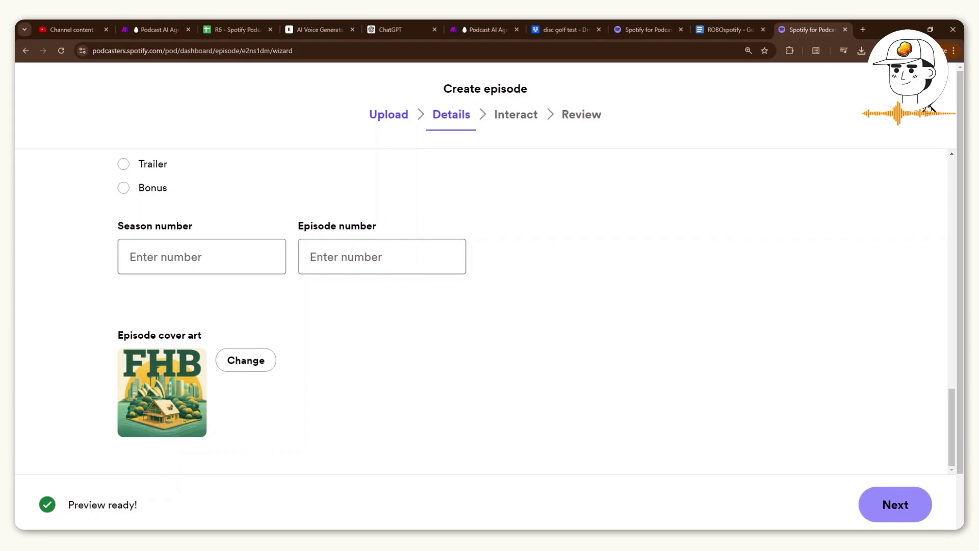
scroll(930, 186, "up", 5)
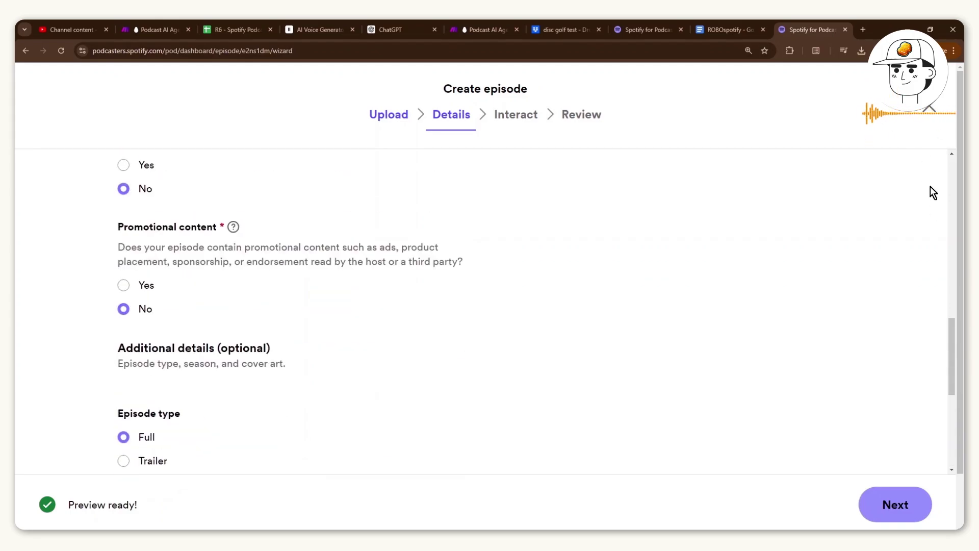
Step: Switch to The First Home Buyers Podcast - Australia page on Spotify and examine its published episodes
left_click(933, 107)
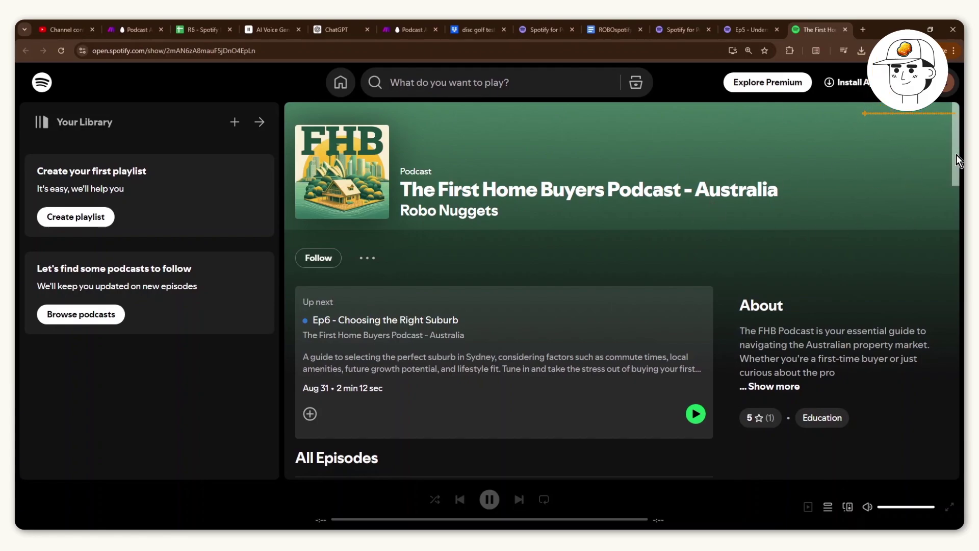
left_click_drag(956, 155, 955, 243)
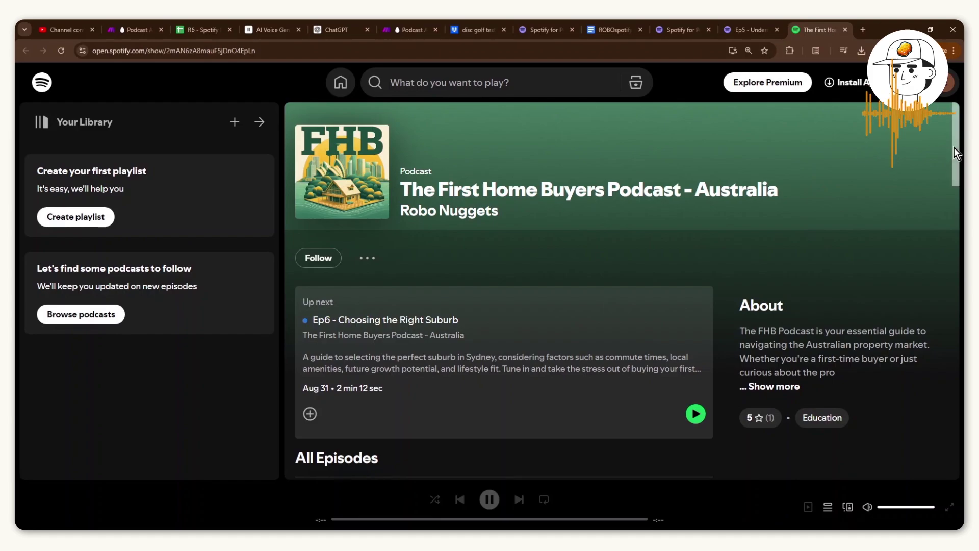
left_click_drag(954, 146, 948, 194)
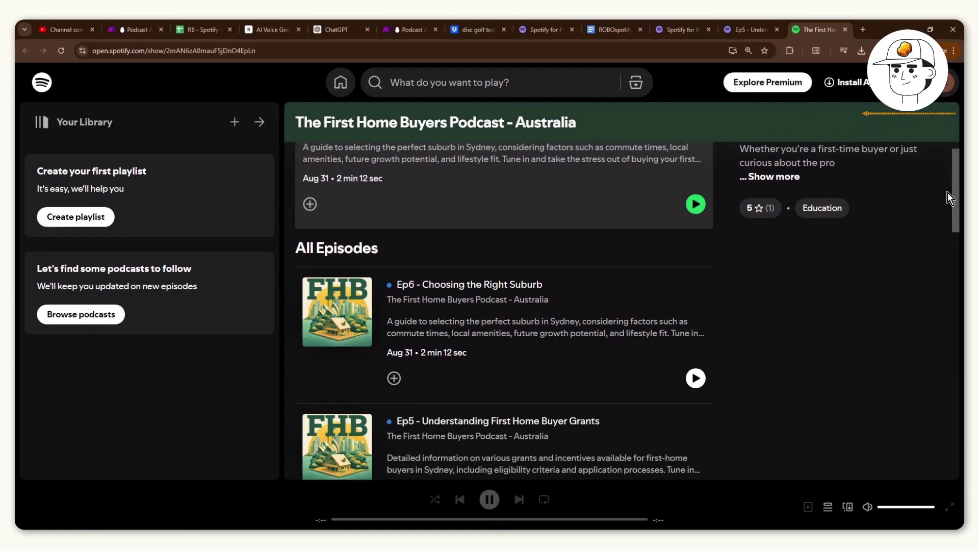
Step: Switch to ChatGPT to review the disc golf episode table, and return to the Podcast AI Agent scenario in Make
left_click(342, 23)
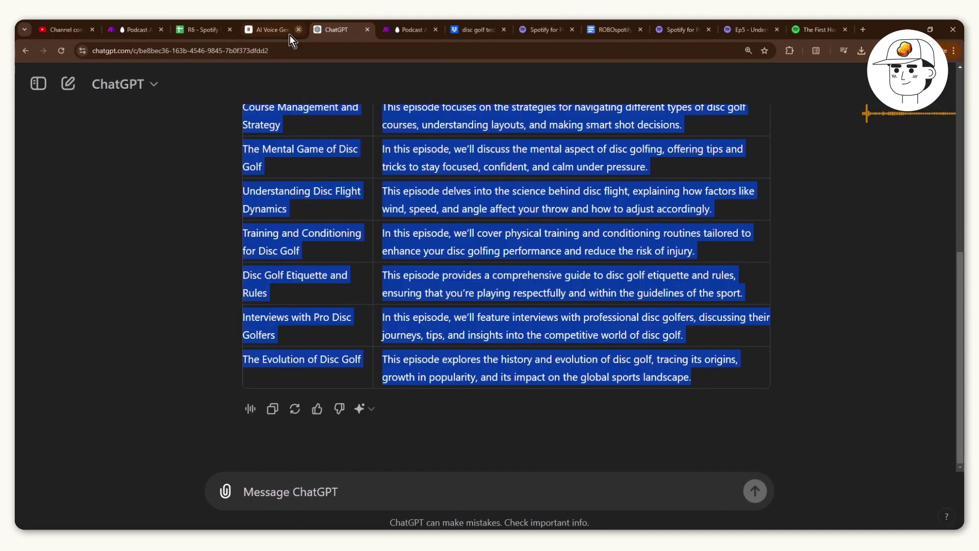
left_click(455, 269)
scroll(451, 270, "up", 7)
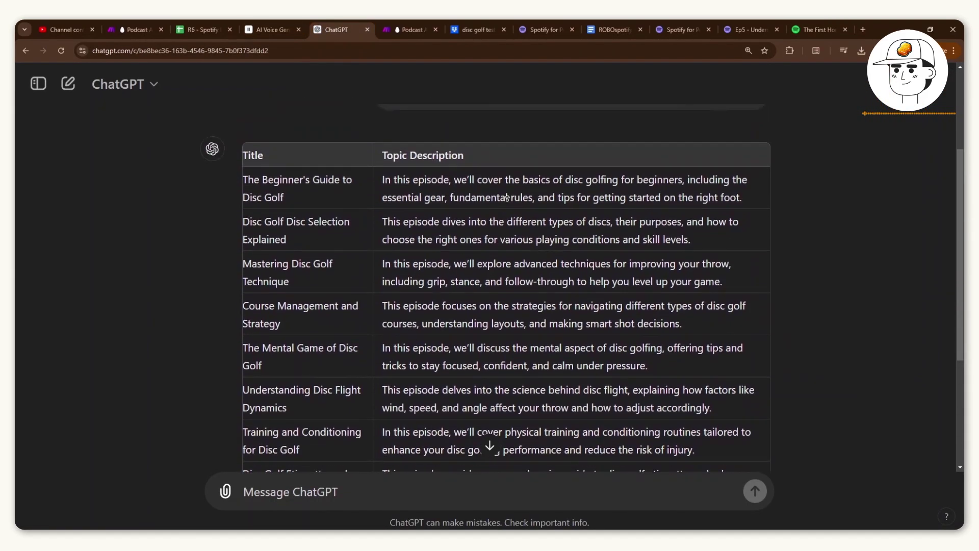
key("ctrl+Tab")
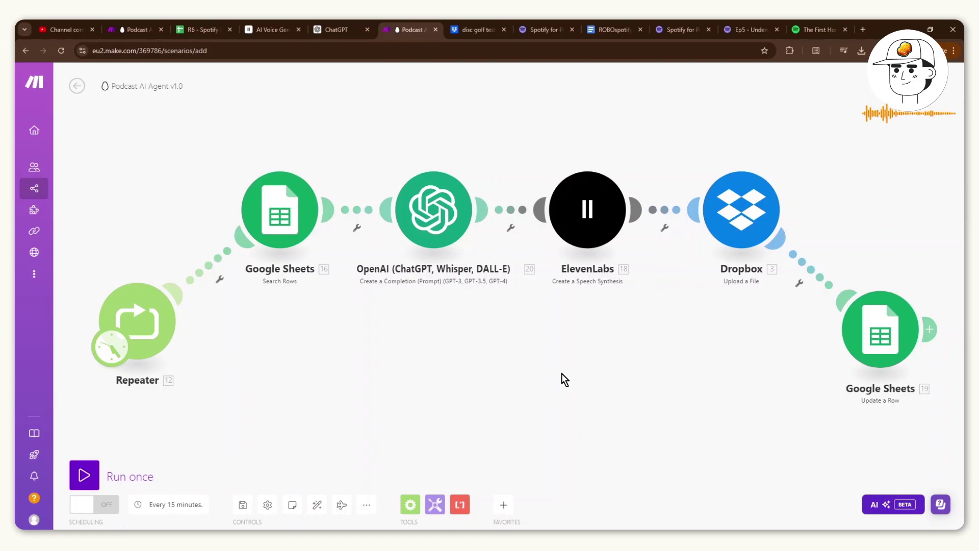